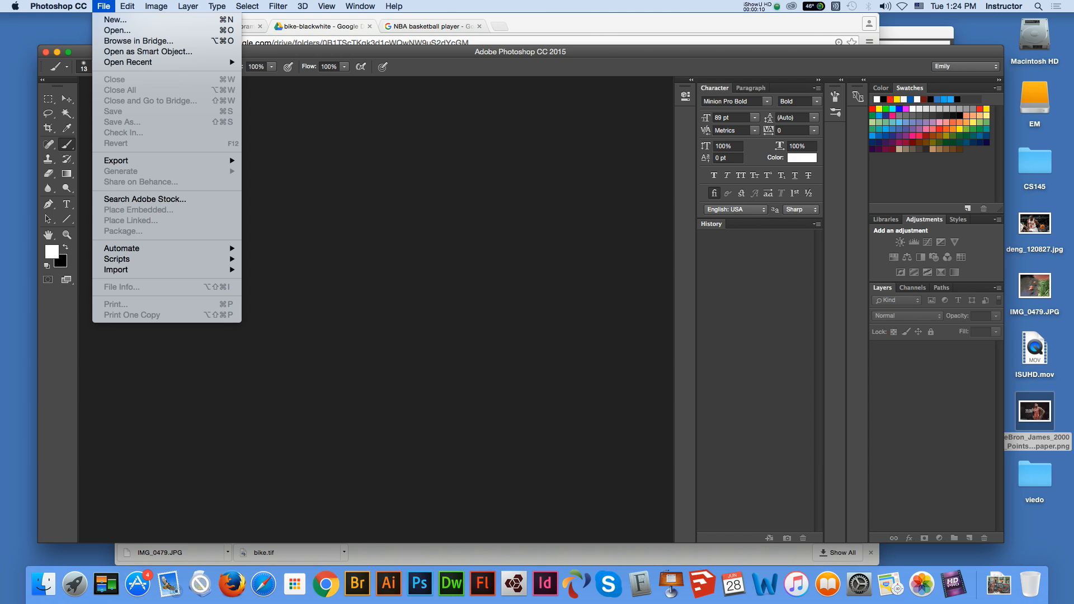
# Browse in Adobe Bridge to the bike-blackwhite folder inside week4 and open IMG_0479.JPG with Adobe Photoshop CC 2015
pyautogui.click(138, 41)
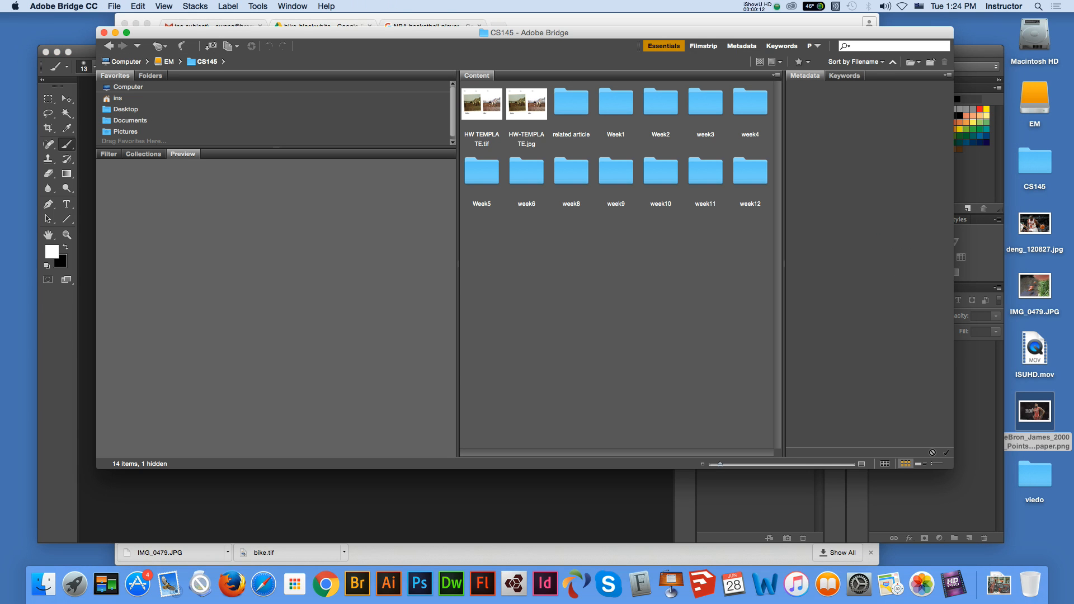
pyautogui.doubleClick(750, 102)
pyautogui.doubleClick(481, 102)
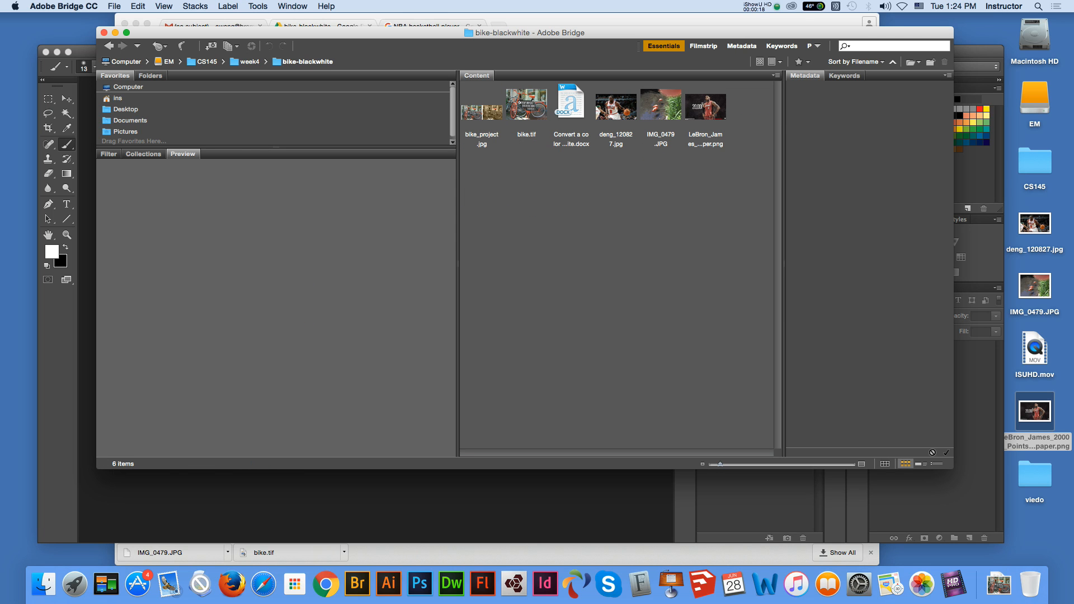
pyautogui.click(661, 105)
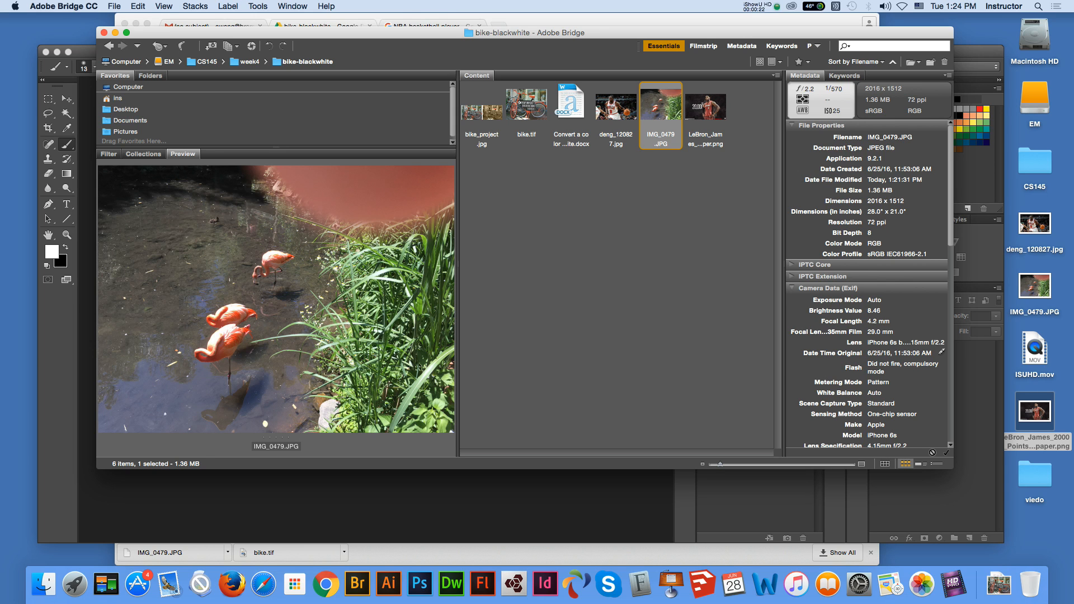
pyautogui.rightClick(662, 108)
pyautogui.moveTo(694, 125)
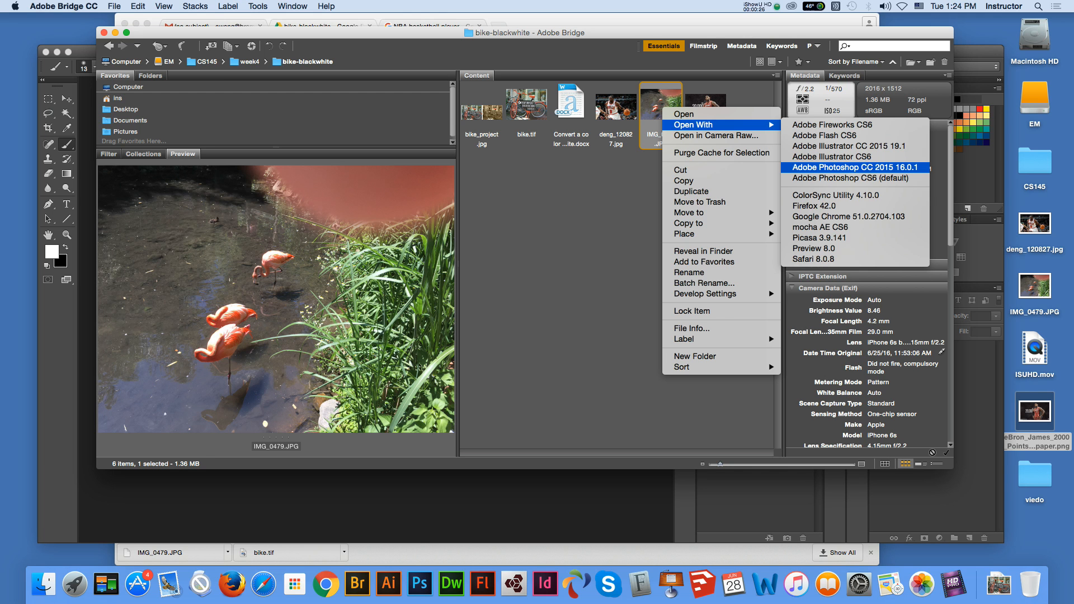
pyautogui.click(928, 167)
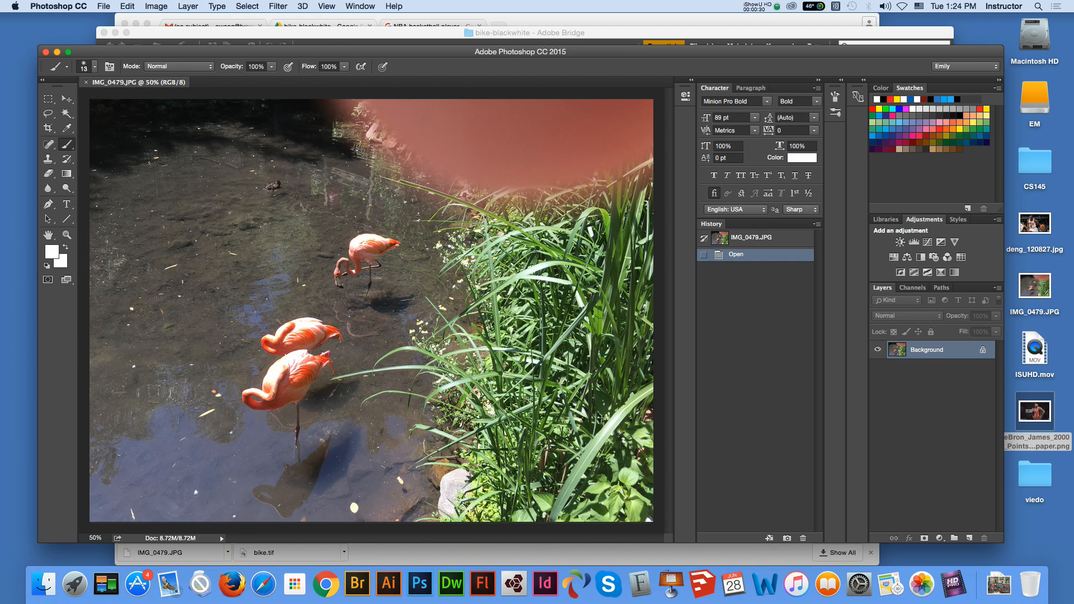
# Crop the photo tightly around the three flamingos and adjacent grass, cutting off the pink blur along the upper edge
pyautogui.press('c')
pyautogui.moveTo(91, 101); pyautogui.dragTo(127, 138)
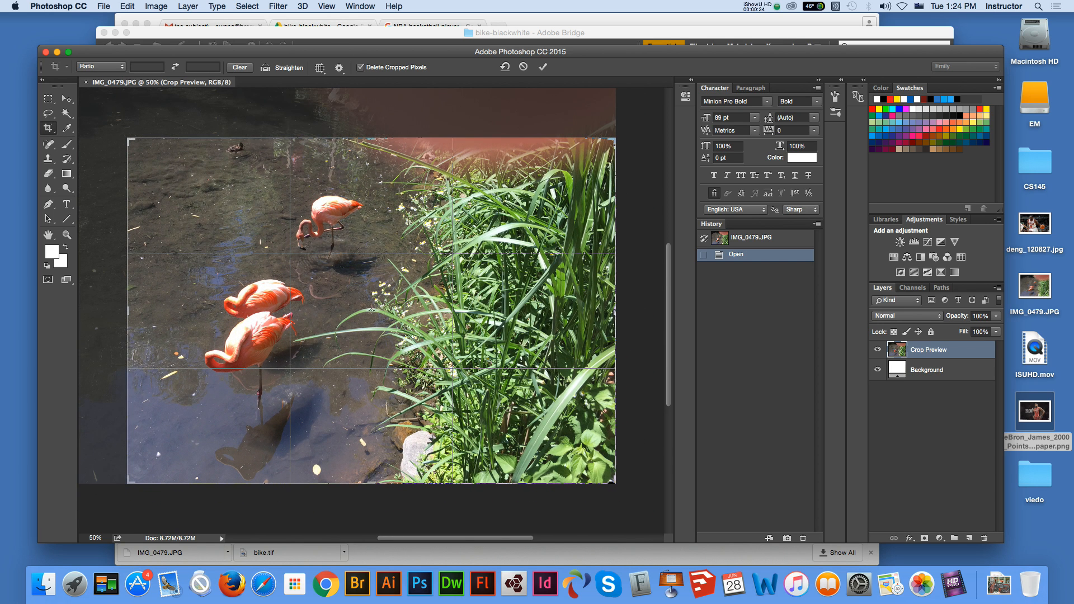
pyautogui.moveTo(613, 481); pyautogui.dragTo(556, 464)
pyautogui.moveTo(371, 157); pyautogui.dragTo(371, 172)
pyautogui.moveTo(371, 450); pyautogui.dragTo(374, 460)
pyautogui.press('Return')
pyautogui.press('v')
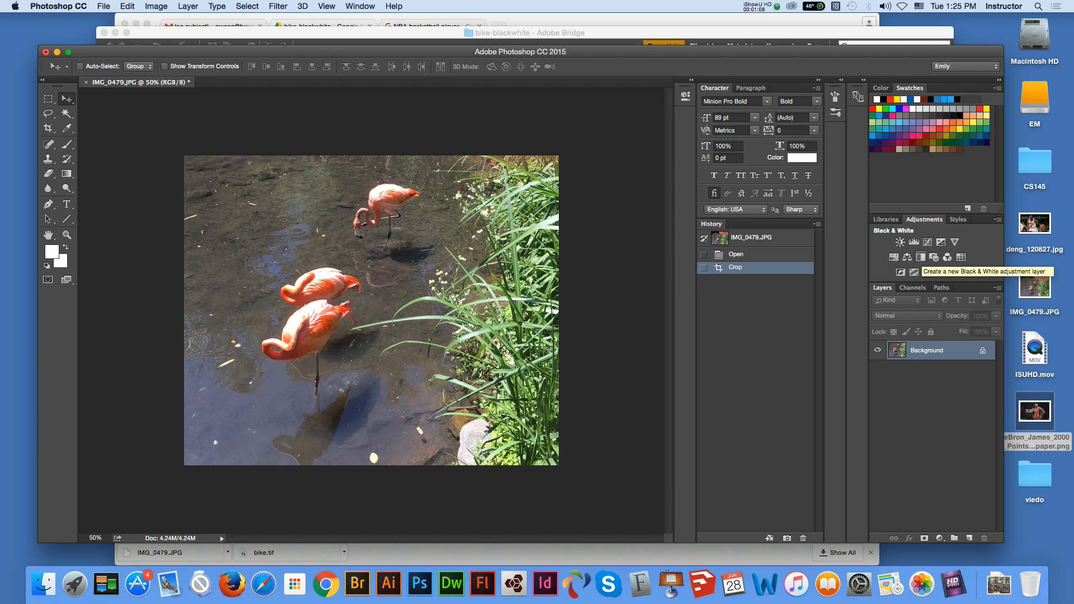
# Add a Black & White adjustment layer with Tint enabled, setting Reds 1, Yellows 79, Greens -5, Cyans -2 and Blues 15
pyautogui.click(914, 272)
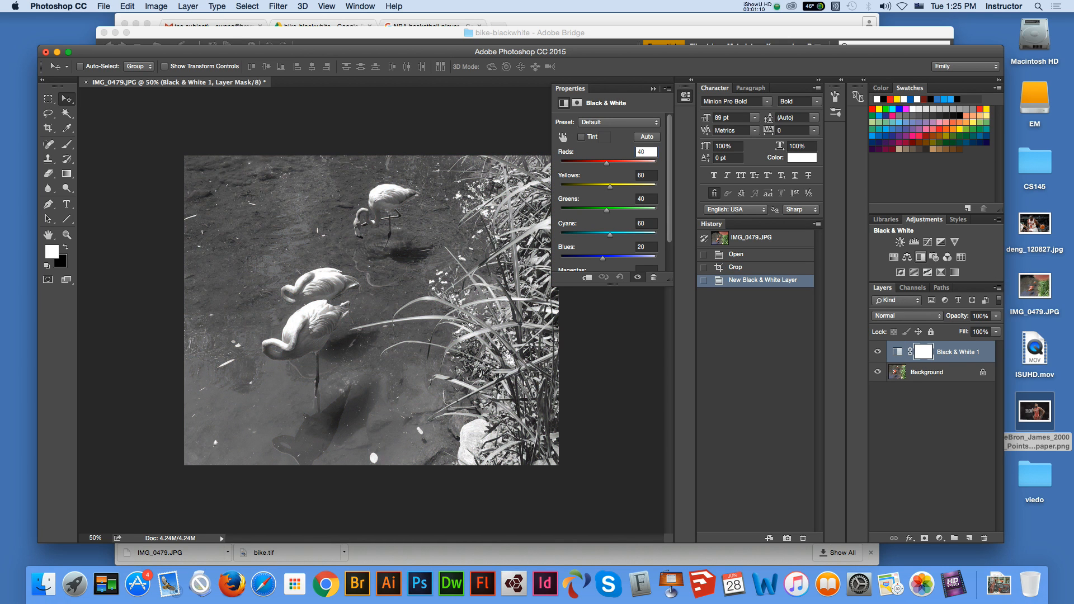
pyautogui.click(582, 137)
pyautogui.write('6')
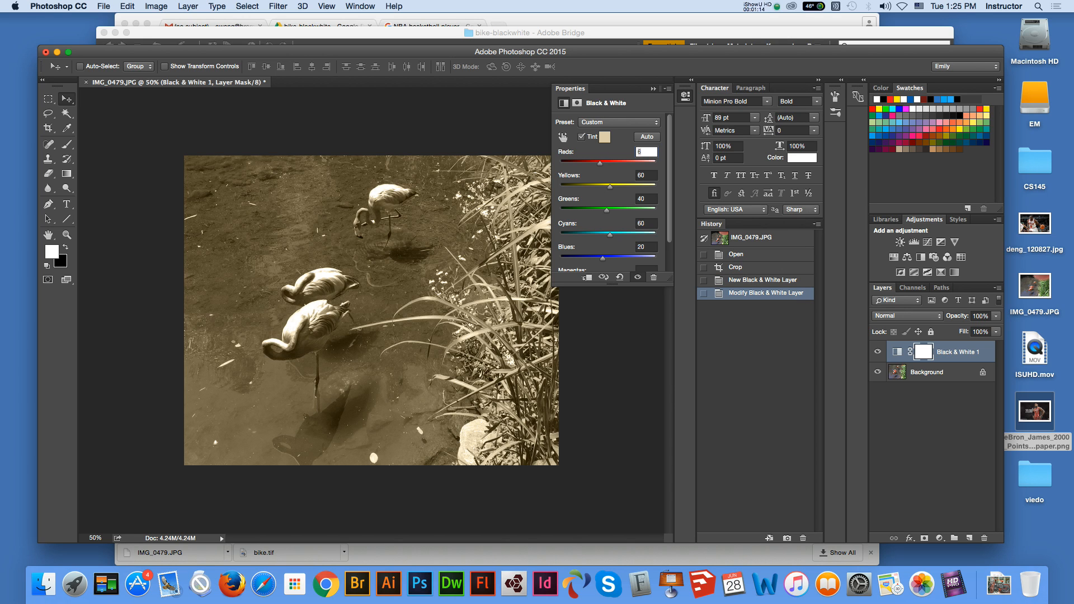
pyautogui.moveTo(608, 187); pyautogui.dragTo(600, 210)
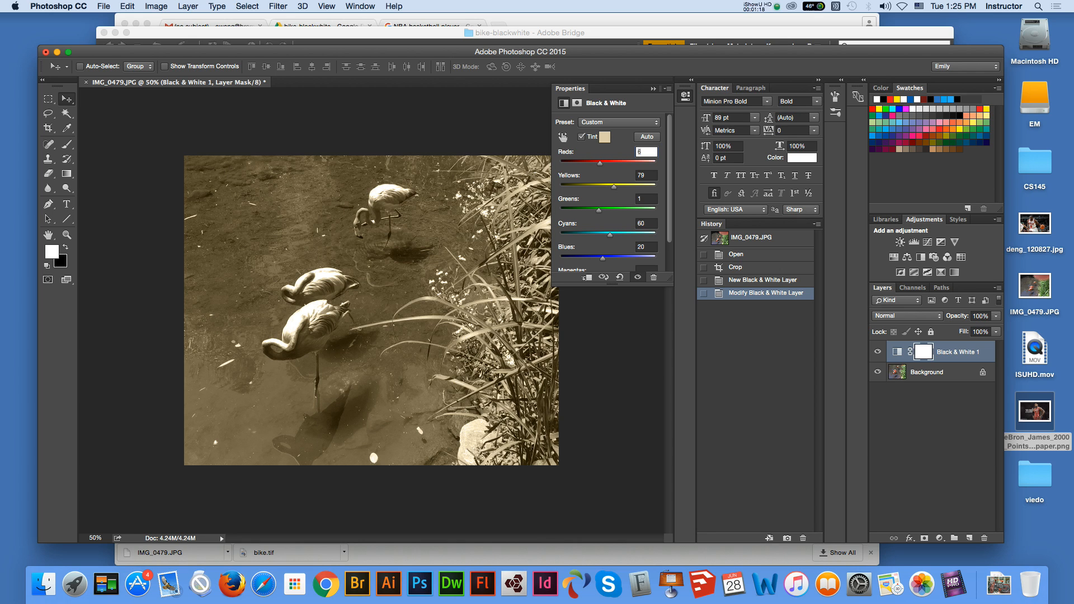
pyautogui.moveTo(603, 257); pyautogui.dragTo(609, 234)
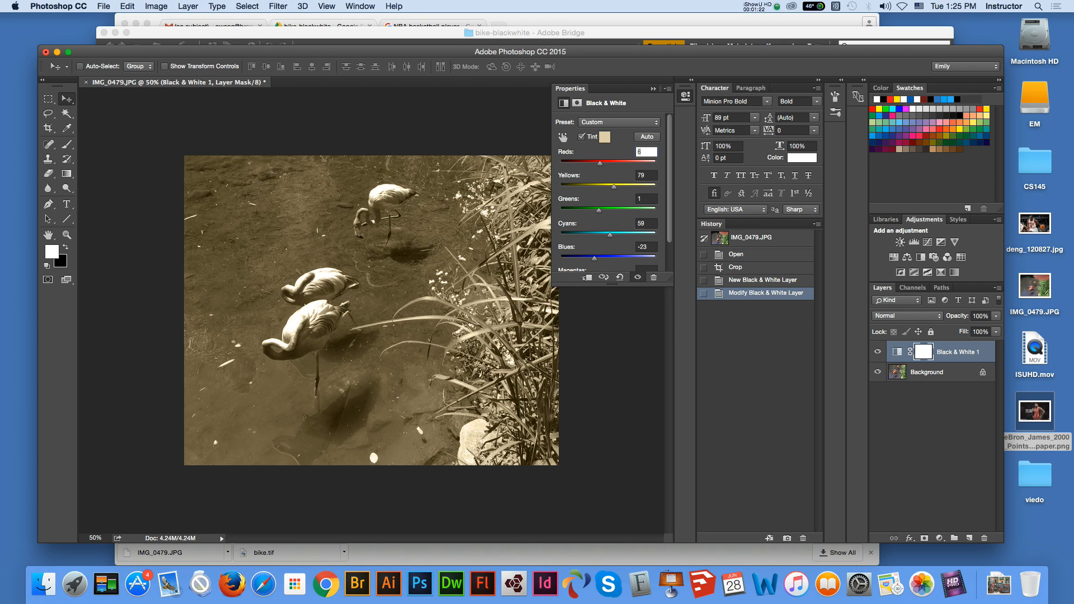
pyautogui.moveTo(600, 163); pyautogui.dragTo(599, 163)
pyautogui.moveTo(608, 235); pyautogui.dragTo(602, 258)
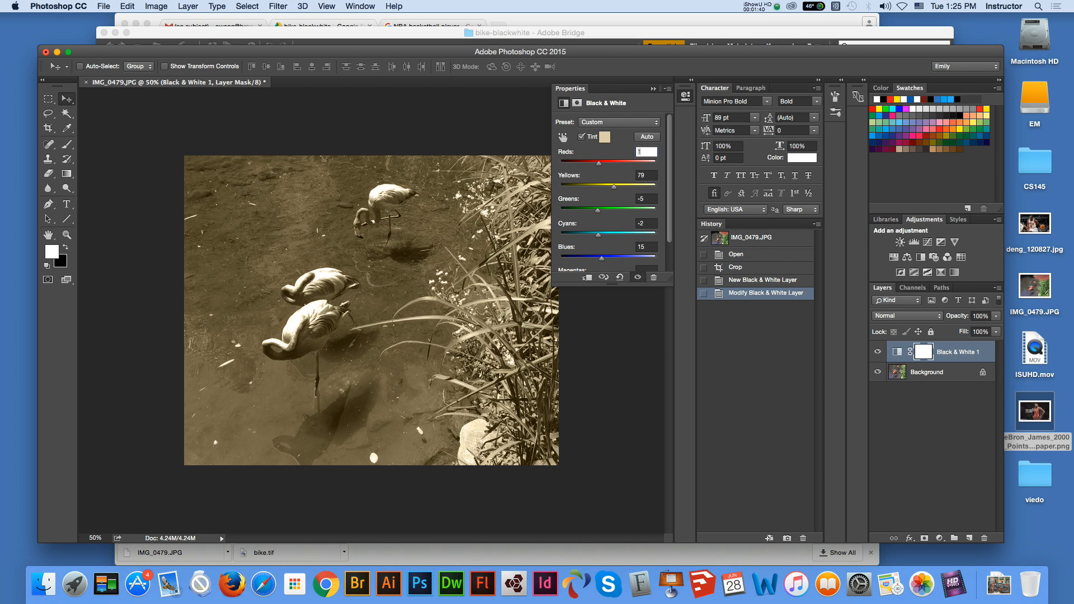
# Change the adjustment's tint color to neutral light gray e0e0e0 and raise the Blues level slightly
pyautogui.click(605, 137)
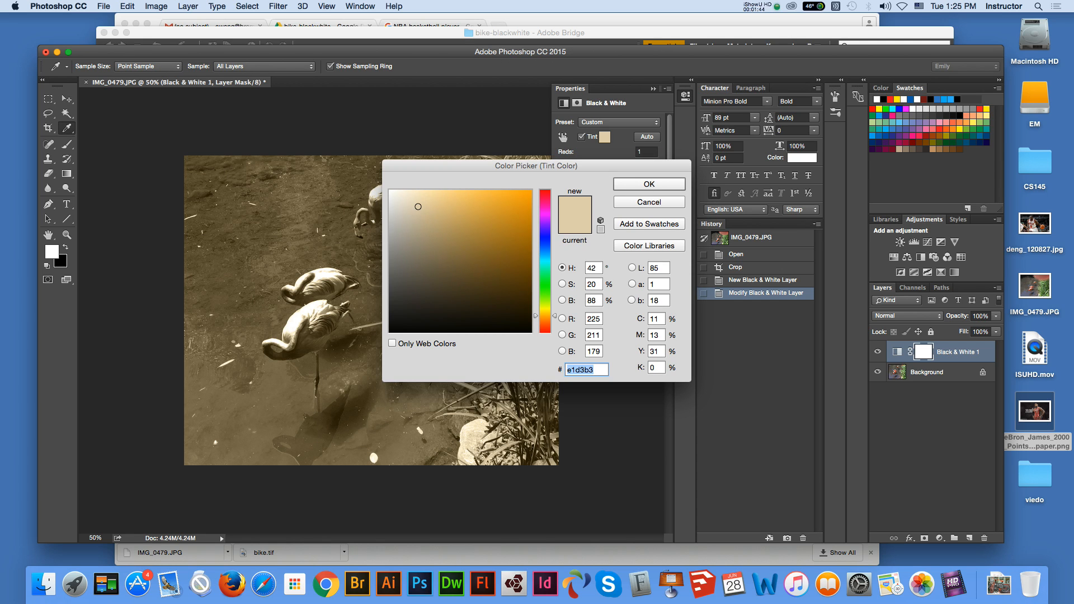
pyautogui.moveTo(448, 166); pyautogui.dragTo(541, 184)
pyautogui.moveTo(494, 244); pyautogui.dragTo(483, 225)
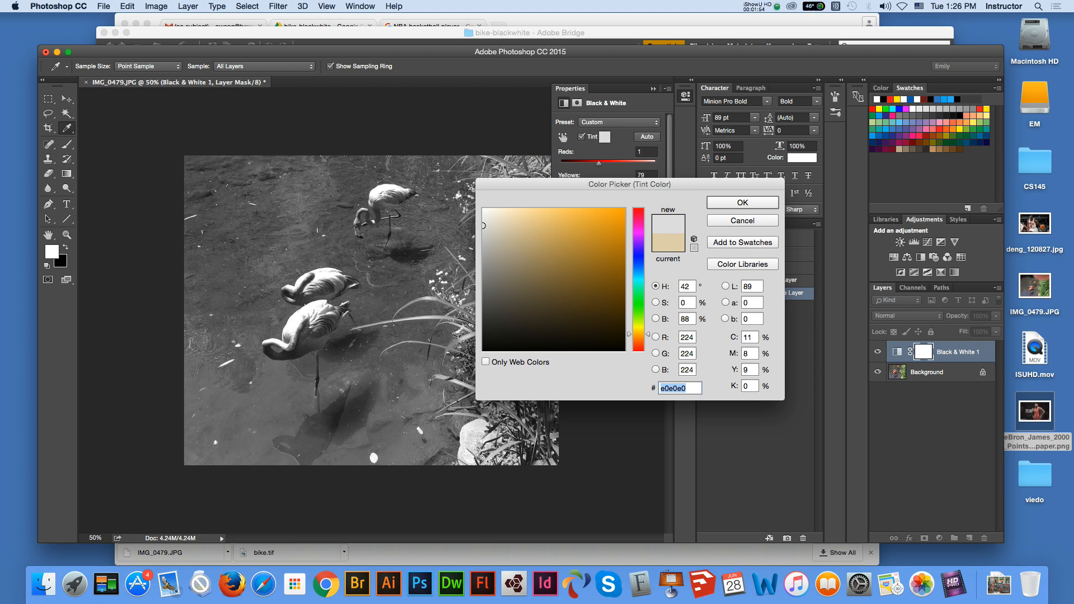
pyautogui.press('Return')
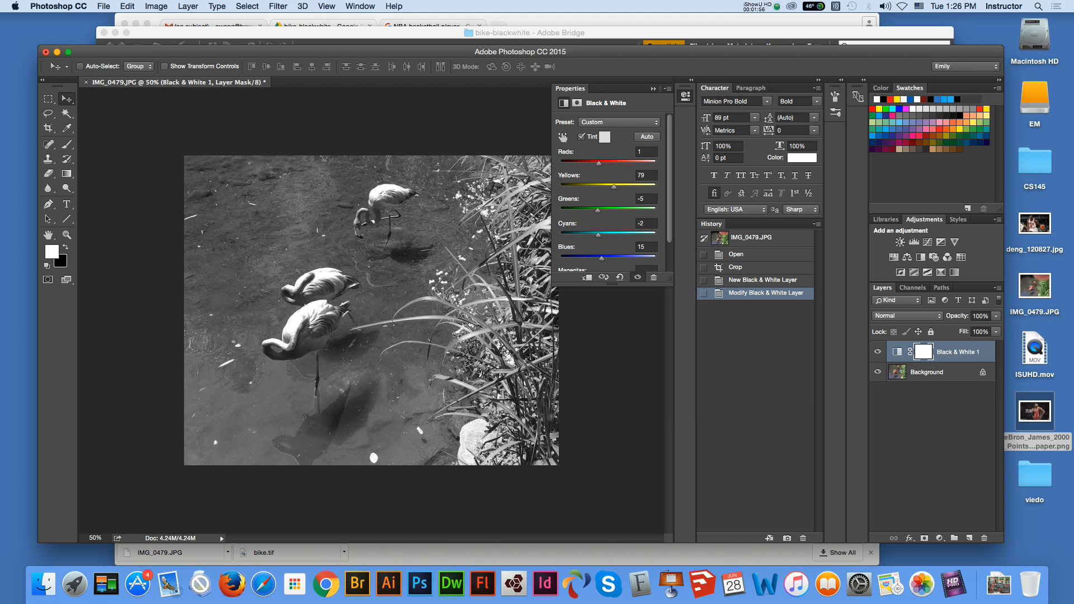
pyautogui.moveTo(601, 259); pyautogui.dragTo(608, 258)
# Make the Background layer active and magnify the flamingos to 100%
pyautogui.click(928, 373)
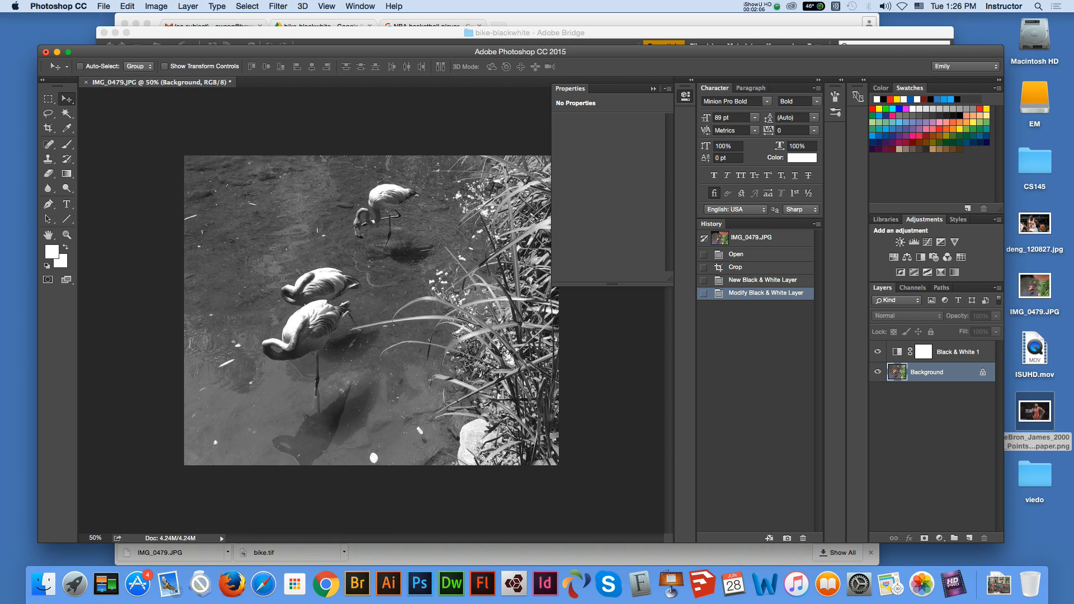
pyautogui.press('l')
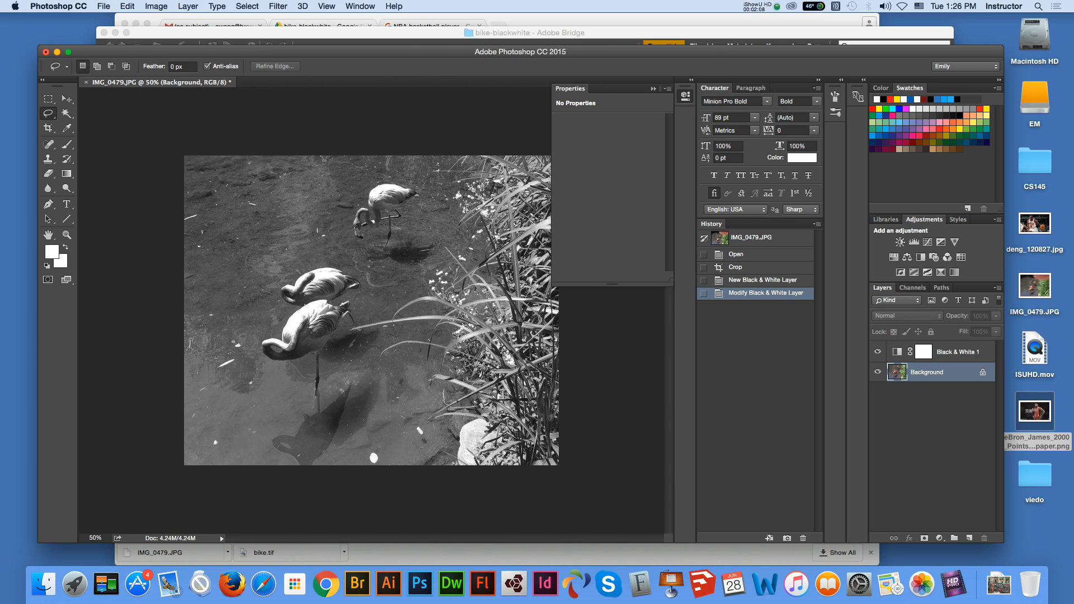
pyautogui.press('z')
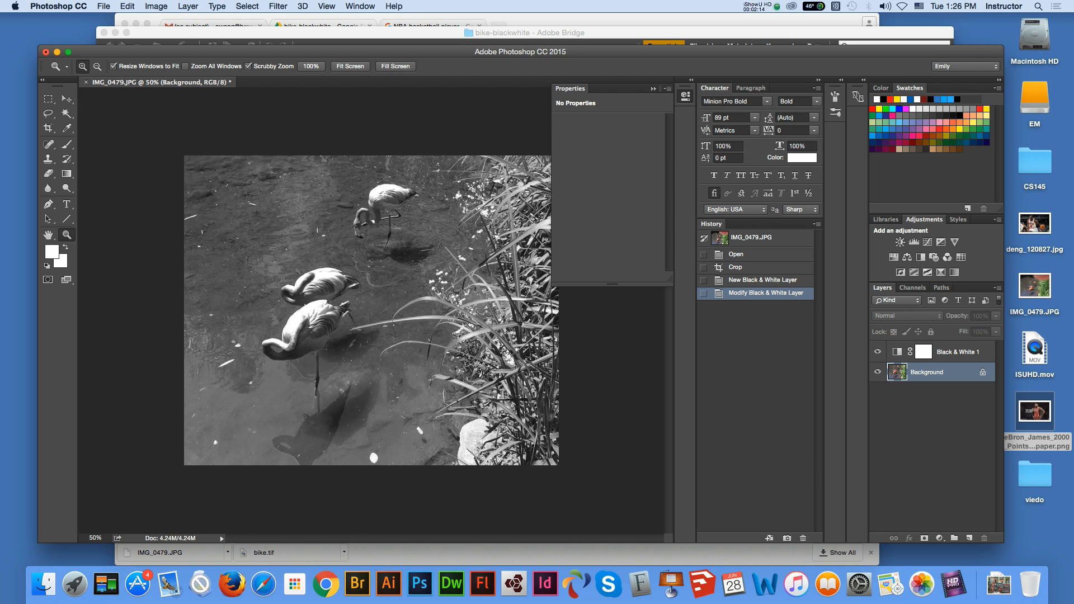
pyautogui.press('super+equal')
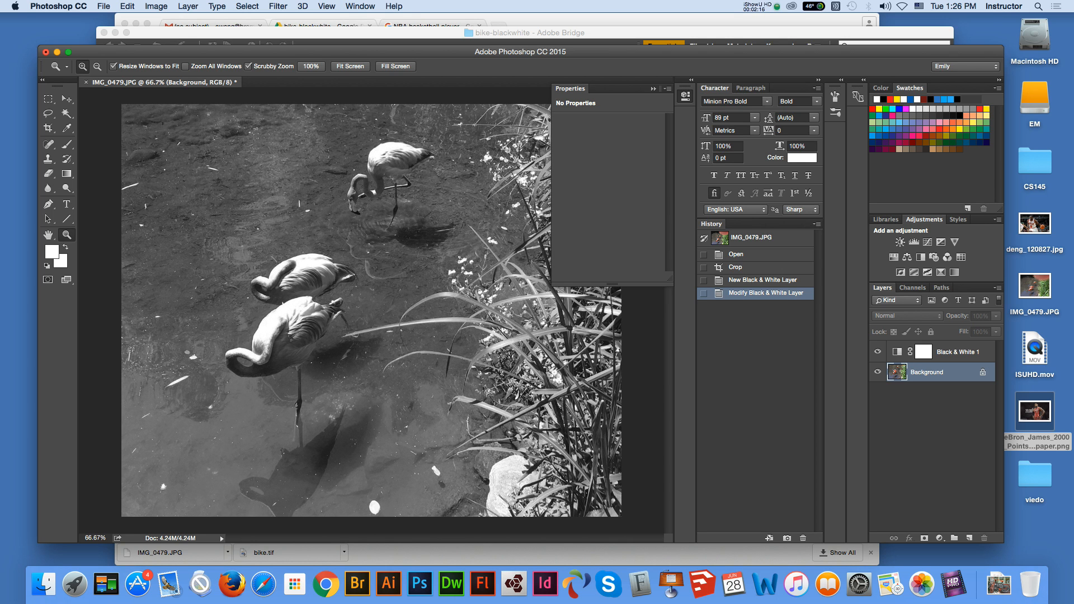
pyautogui.press('super+equal')
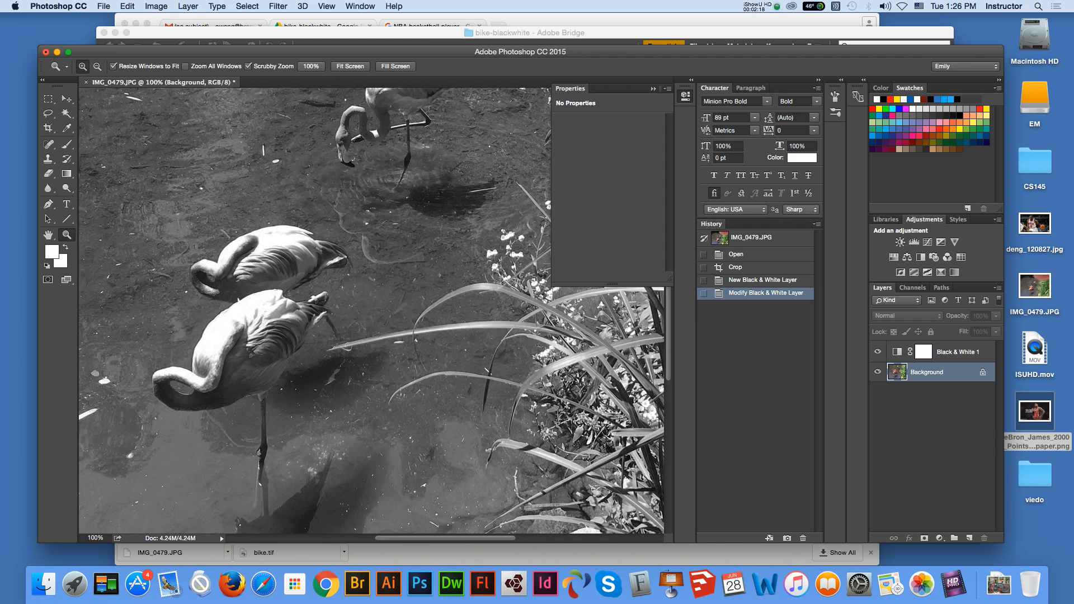
pyautogui.press('super+equal')
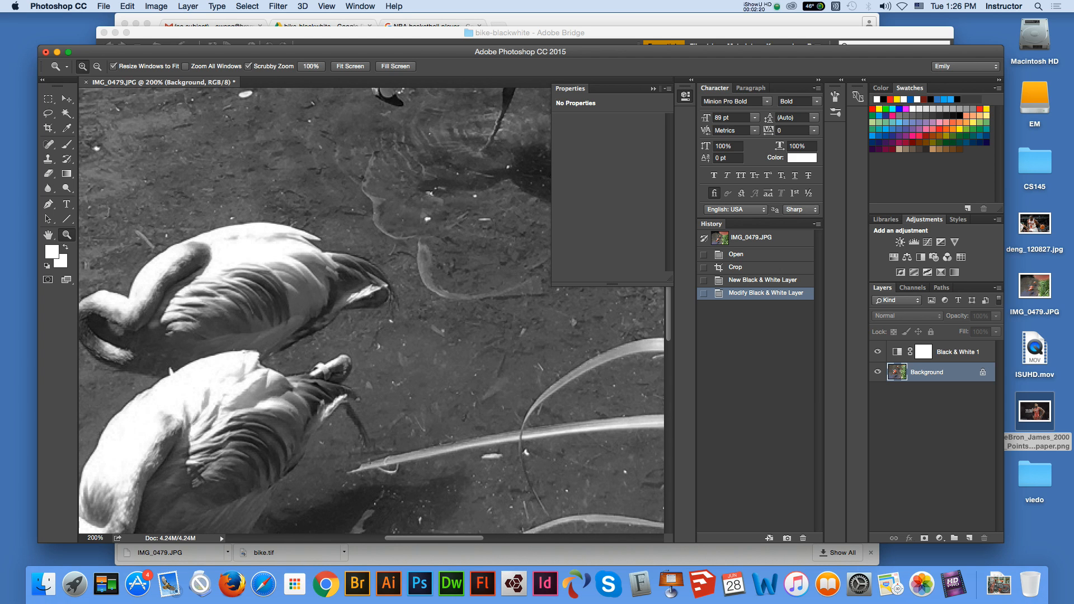
pyautogui.press('super+minus')
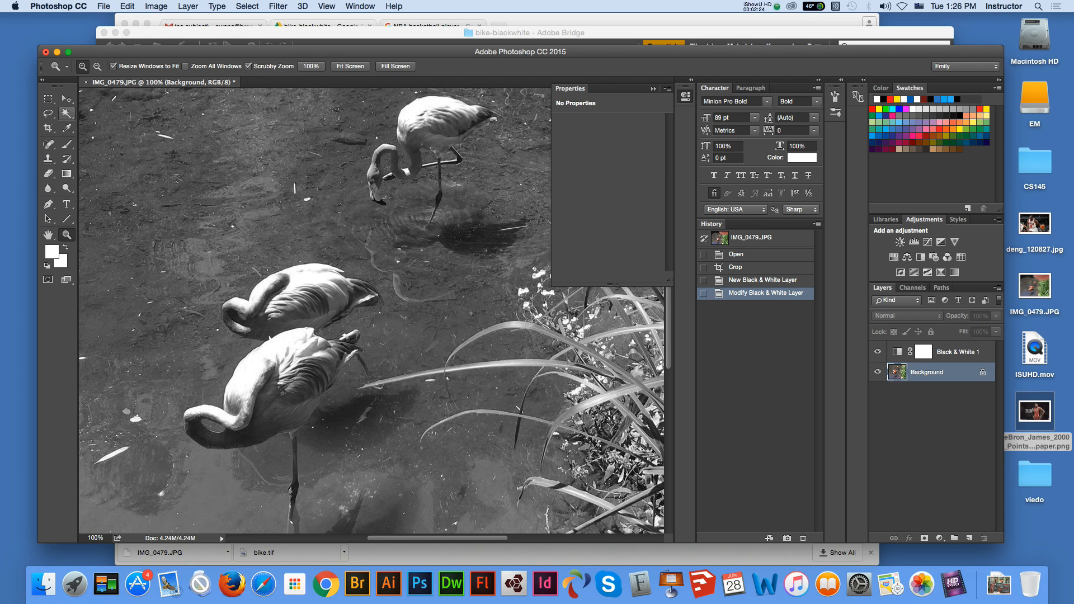
# Try to select the upper flamingo's body with the Magic Wand at a tolerance of 32
pyautogui.click(67, 113)
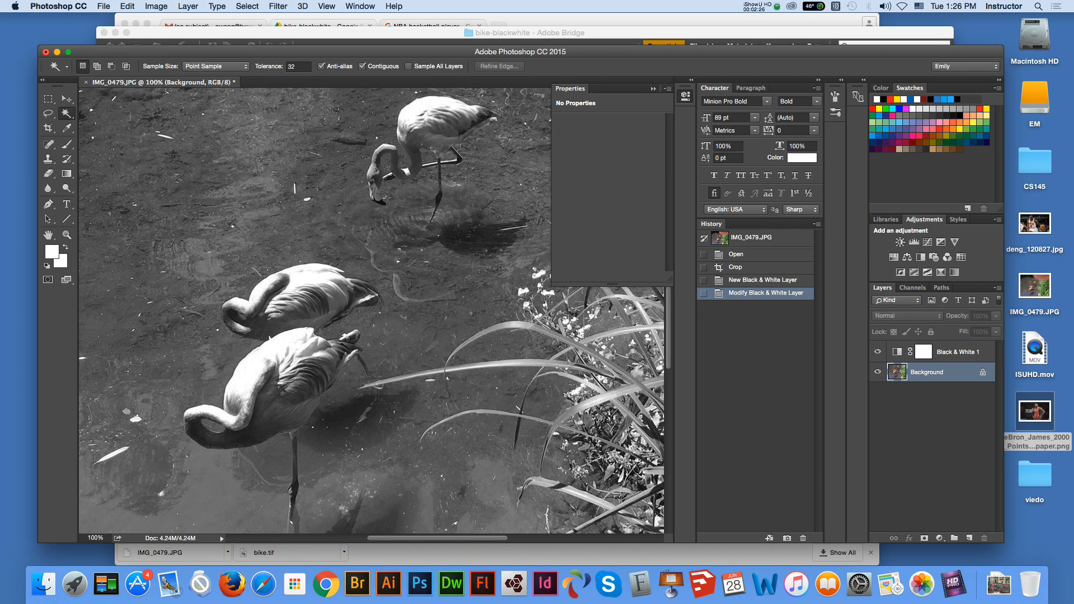
pyautogui.click(421, 110)
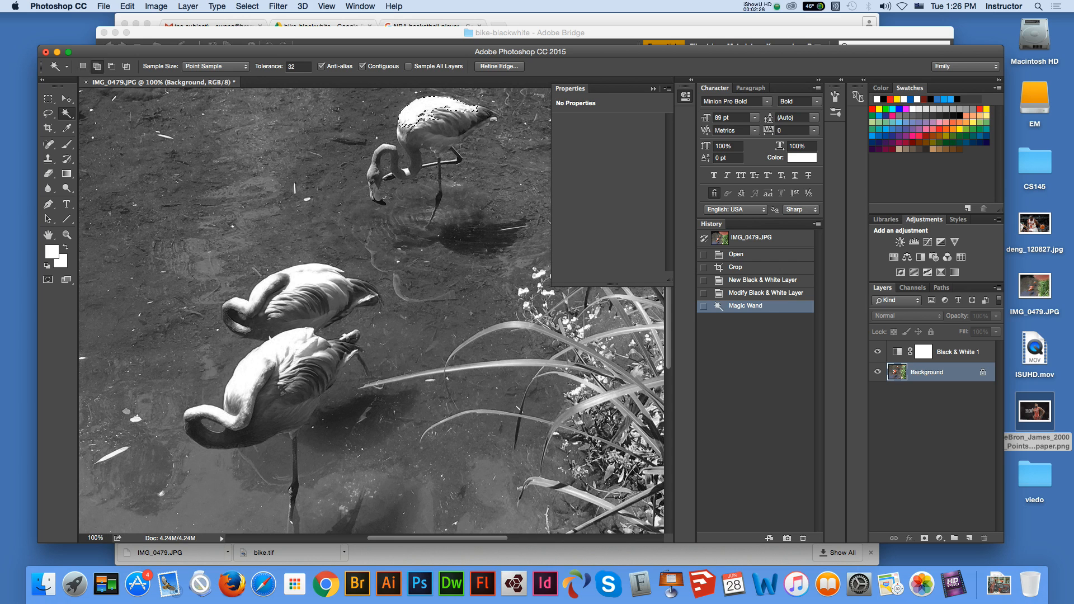
pyautogui.keyDown('shift'); pyautogui.click(443, 118); pyautogui.keyUp('shift')
pyautogui.keyDown('shift'); pyautogui.click(454, 127); pyautogui.keyUp('shift')
pyautogui.keyDown('shift'); pyautogui.click(416, 143); pyautogui.keyUp('shift')
pyautogui.keyDown('shift'); pyautogui.click(462, 116); pyautogui.keyUp('shift')
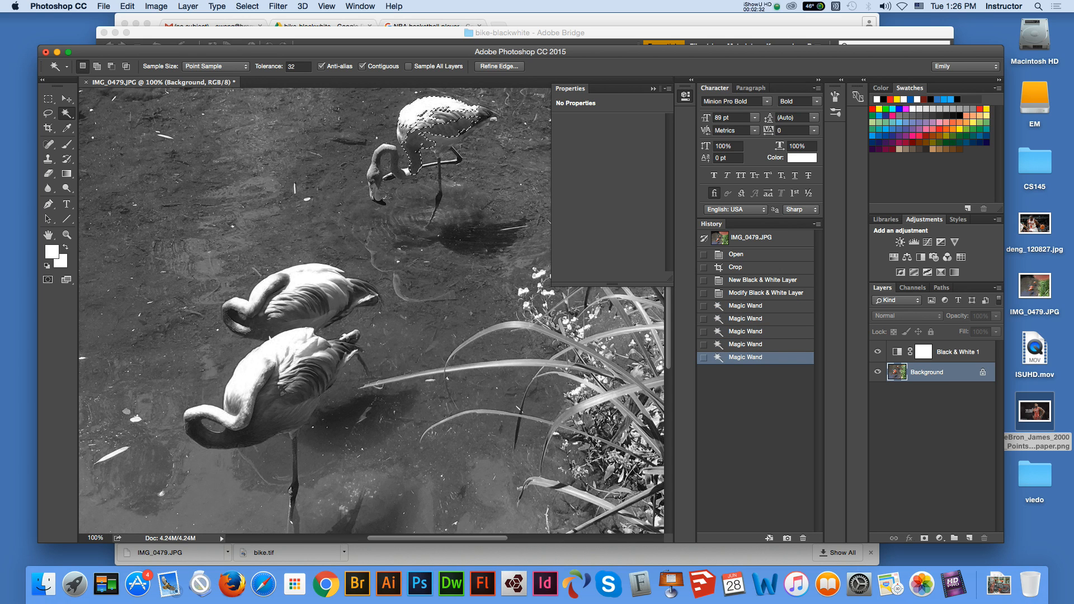
# Set the Magic Wand tolerance to 100, sample the upper flamingo's body and neck, and clear the selection
pyautogui.moveTo(298, 67); pyautogui.dragTo(290, 67)
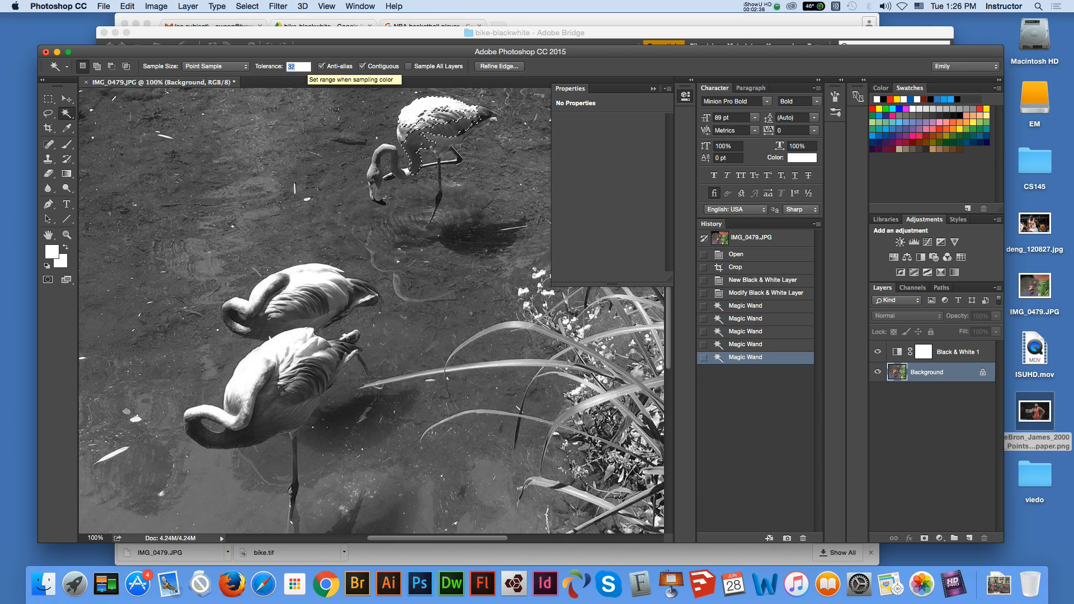
pyautogui.write('100')
pyautogui.press('Return')
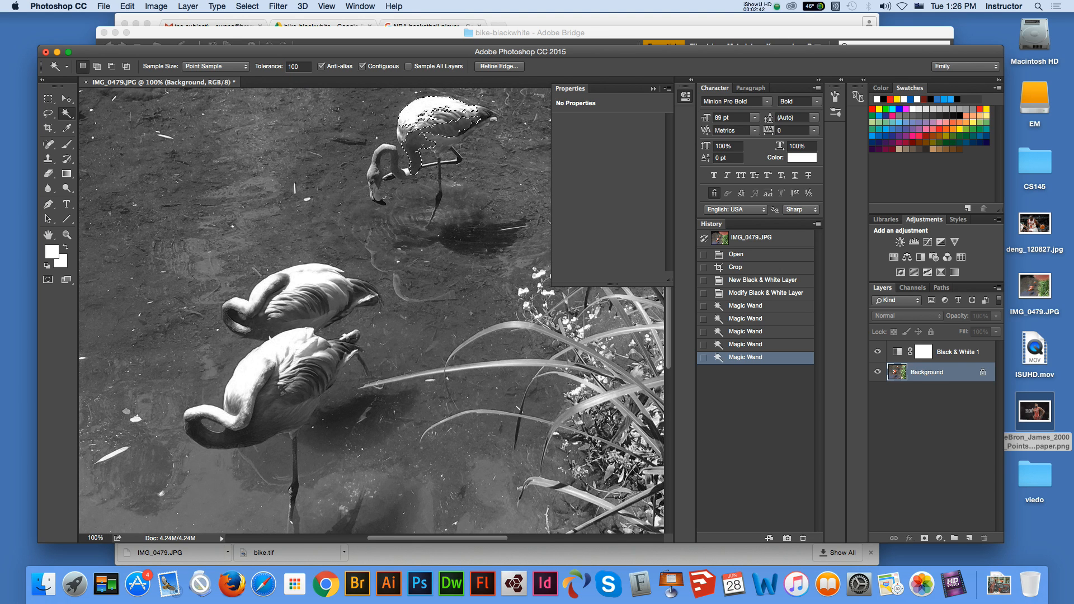
pyautogui.keyDown('shift'); pyautogui.click(446, 142); pyautogui.keyUp('shift')
pyautogui.keyDown('shift'); pyautogui.click(388, 153); pyautogui.keyUp('shift')
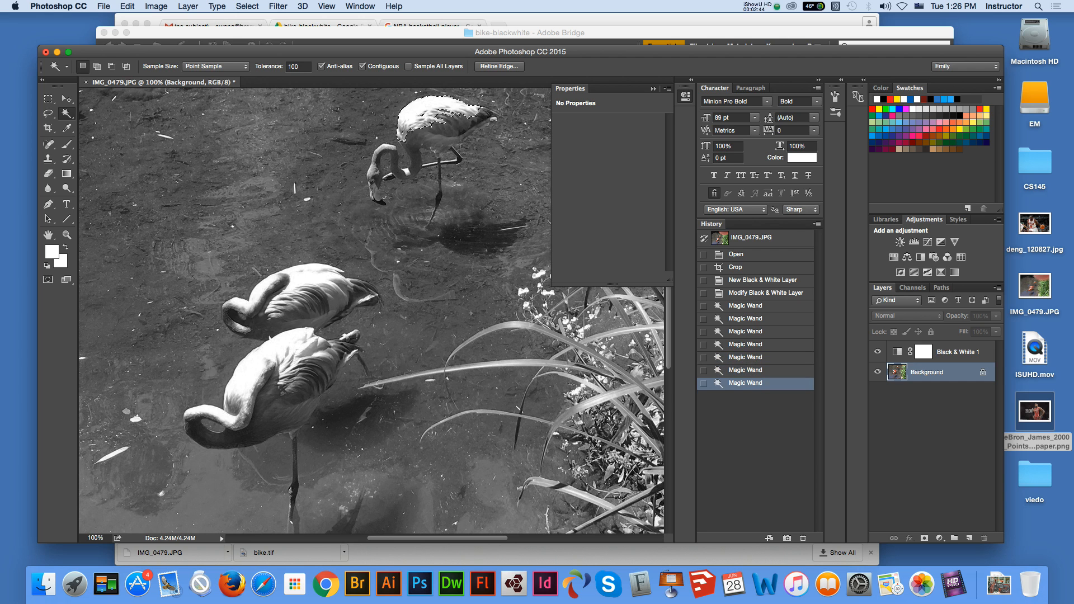
pyautogui.press('super+d')
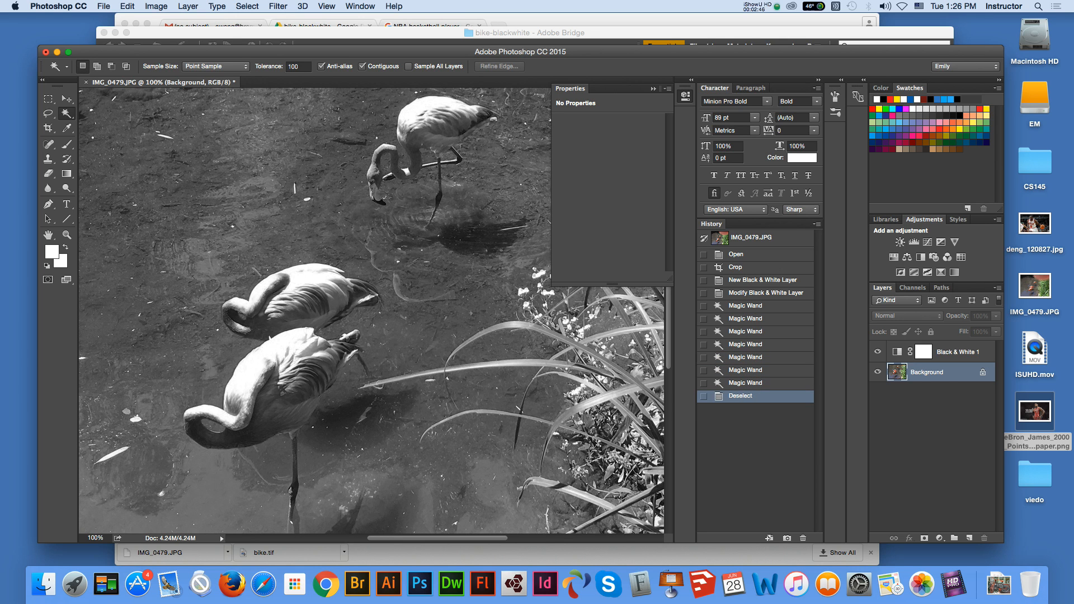
# Select the upper flamingo's body with the Magic Wand at tolerance 100, undoing the last sample
pyautogui.click(426, 117)
pyautogui.keyDown('shift'); pyautogui.click(421, 126); pyautogui.keyUp('shift')
pyautogui.keyDown('shift'); pyautogui.click(430, 132); pyautogui.keyUp('shift')
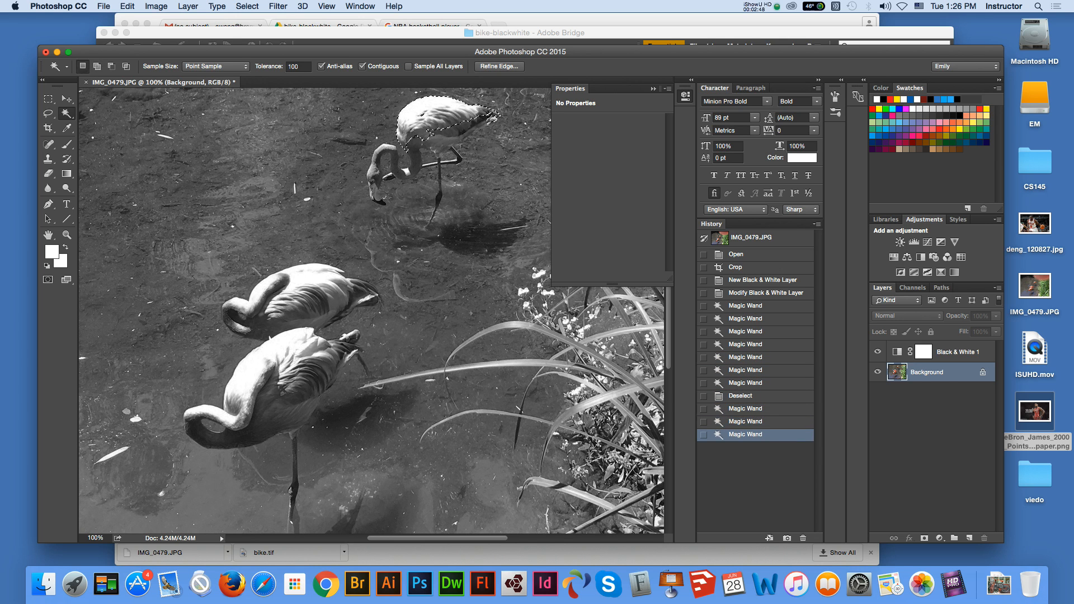
pyautogui.keyDown('shift'); pyautogui.click(429, 144); pyautogui.keyUp('shift')
pyautogui.press('super+z')
# Add the missed areas of the upper flamingo's body, neck and head to the selection with the Lasso tool
pyautogui.click(48, 113)
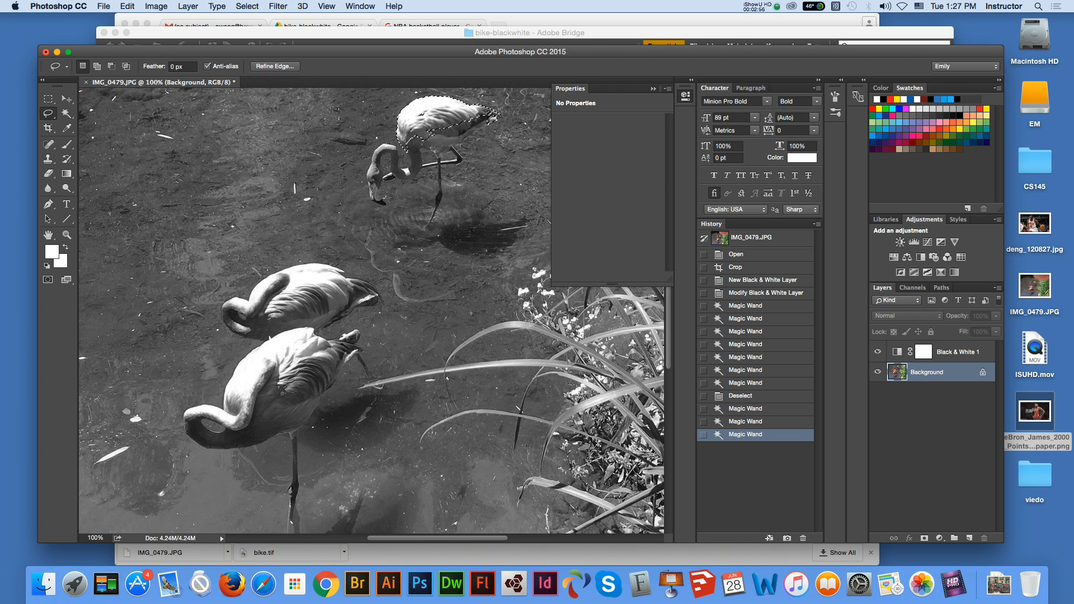
pyautogui.click(48, 114)
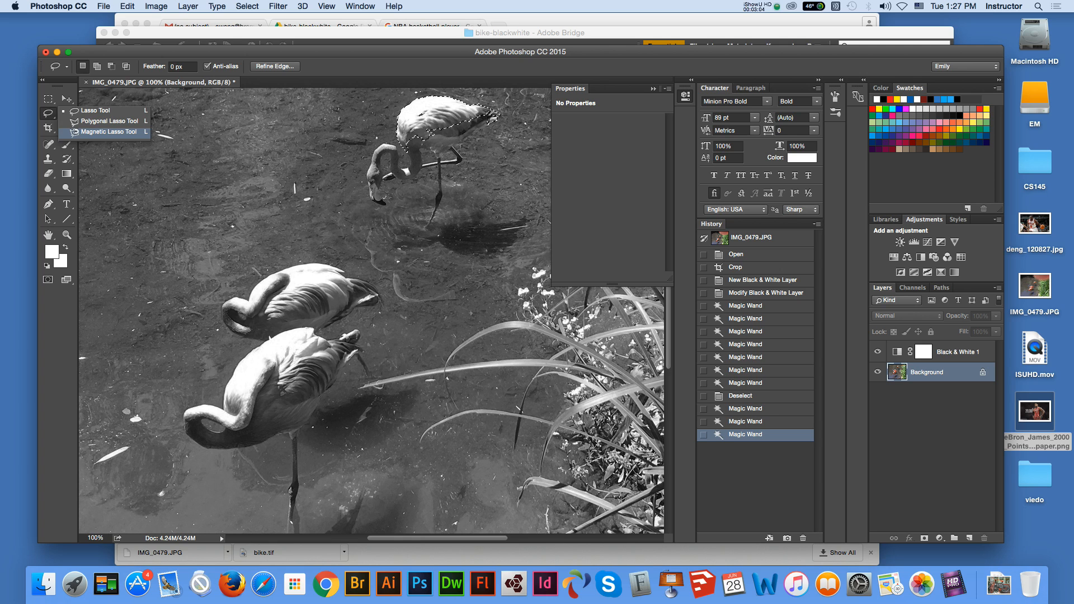
pyautogui.click(97, 66)
pyautogui.click(97, 66)
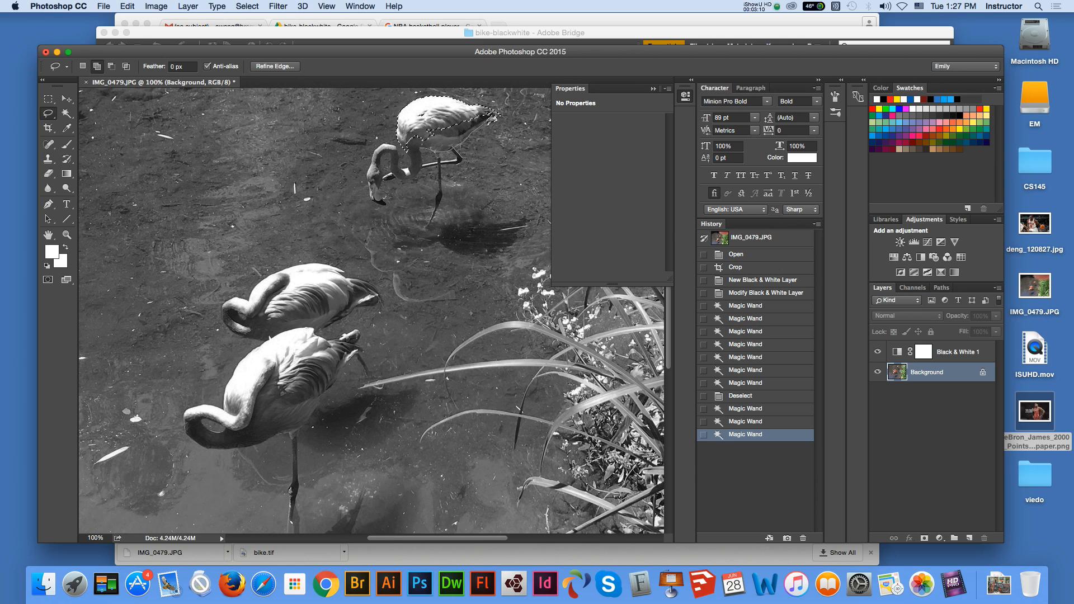
pyautogui.moveTo(423, 124); pyautogui.dragTo(408, 147)
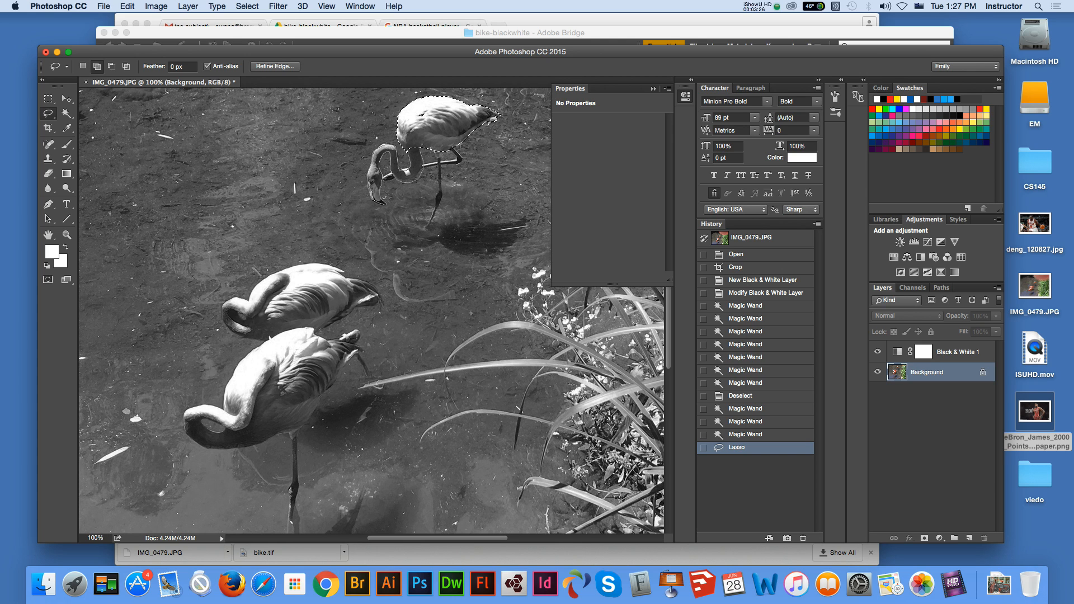
pyautogui.moveTo(412, 152); pyautogui.dragTo(419, 149)
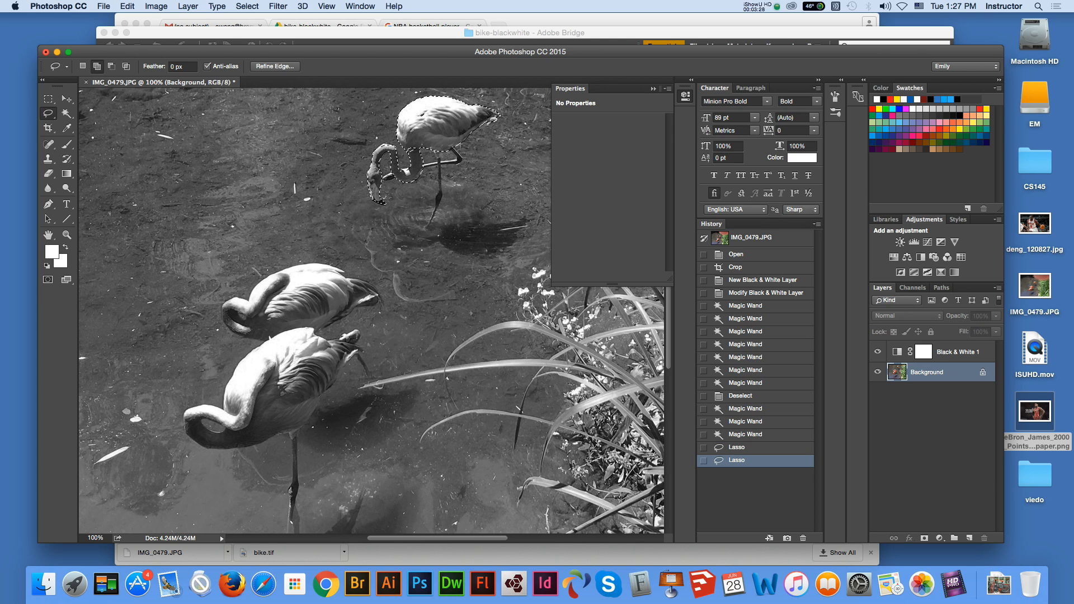
# Add the upper flamingo's last missed area and both lower flamingos to the selection with the Lasso tool
pyautogui.moveTo(420, 116); pyautogui.dragTo(412, 149)
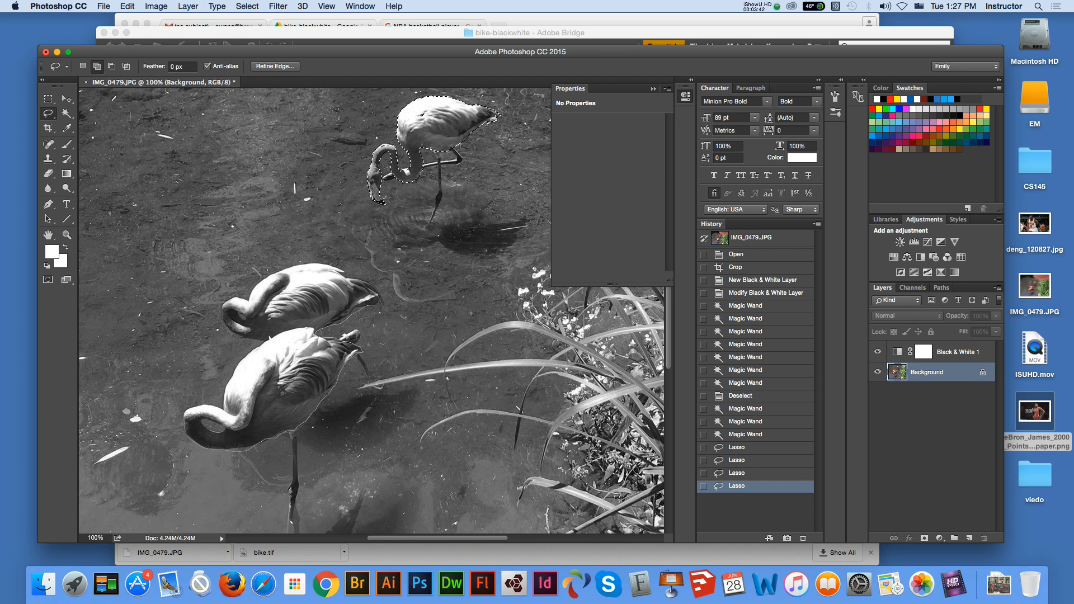
pyautogui.moveTo(227, 393); pyautogui.dragTo(236, 377)
pyautogui.moveTo(291, 432); pyautogui.dragTo(295, 430)
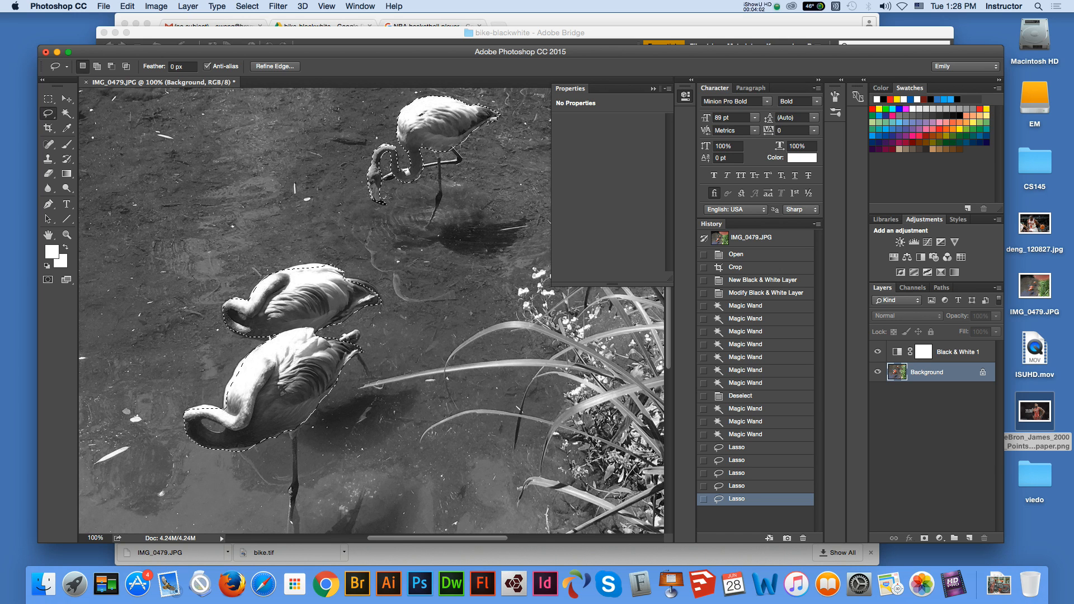
# Clear the selected flamingo areas from the Black & White 1 layer mask and deselect
pyautogui.click(957, 352)
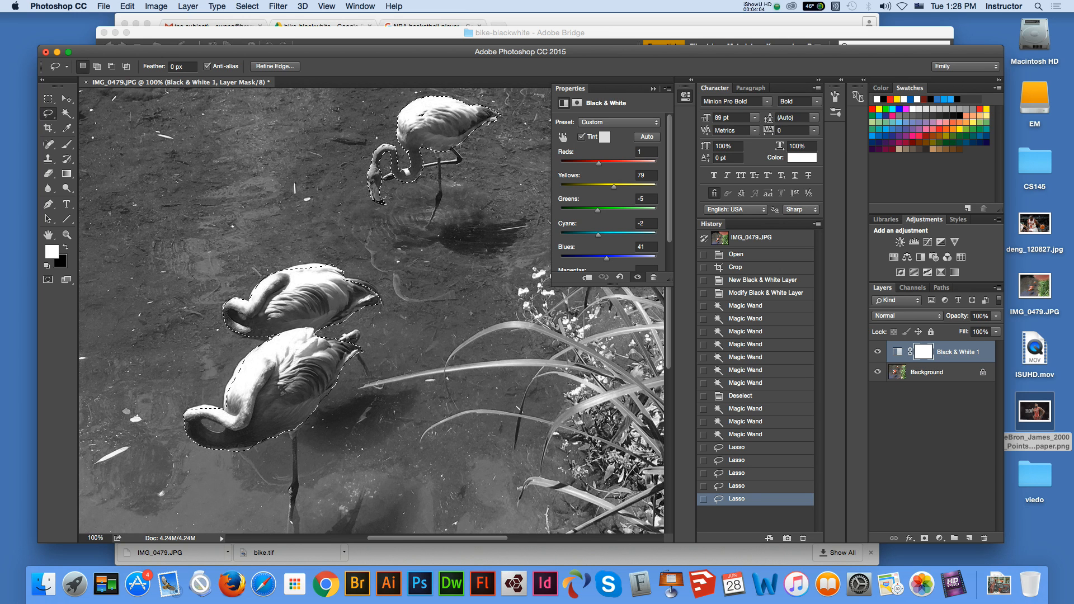
pyautogui.press('Delete')
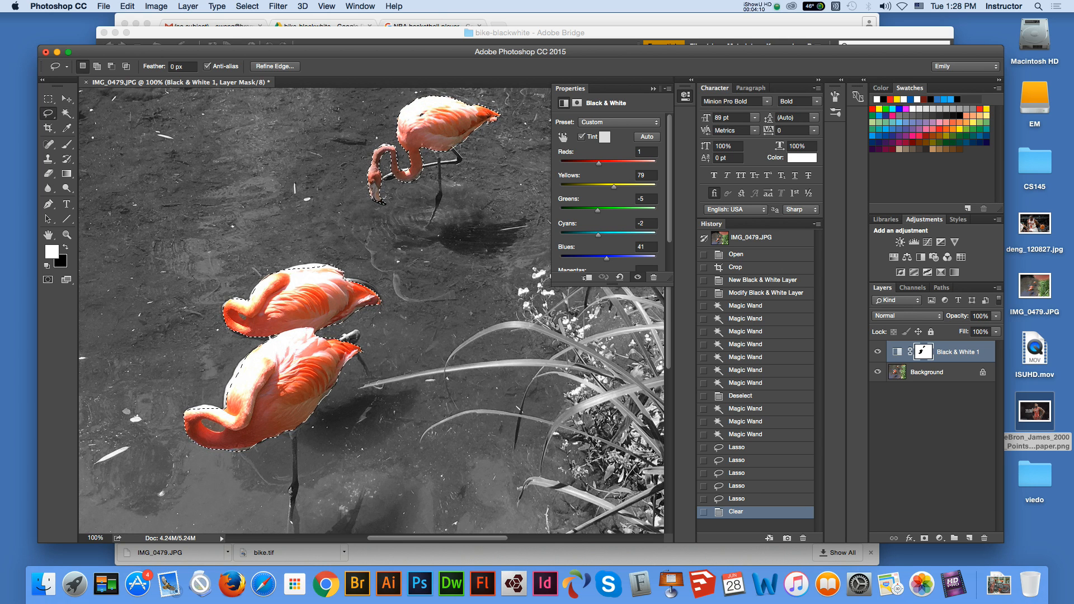
pyautogui.click(48, 99)
pyautogui.press('super+d')
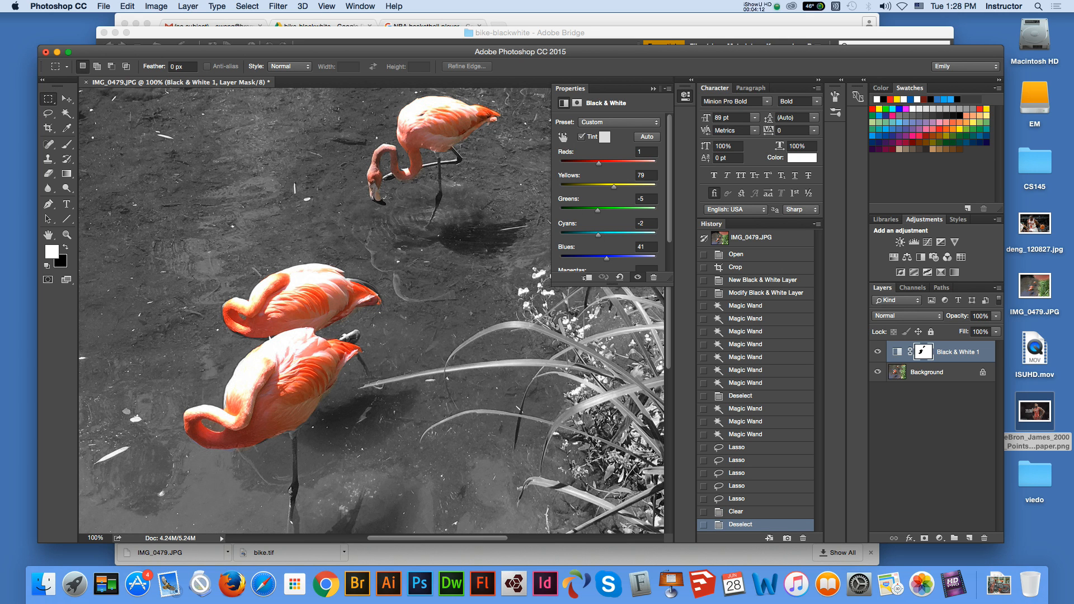
pyautogui.press('super+minus')
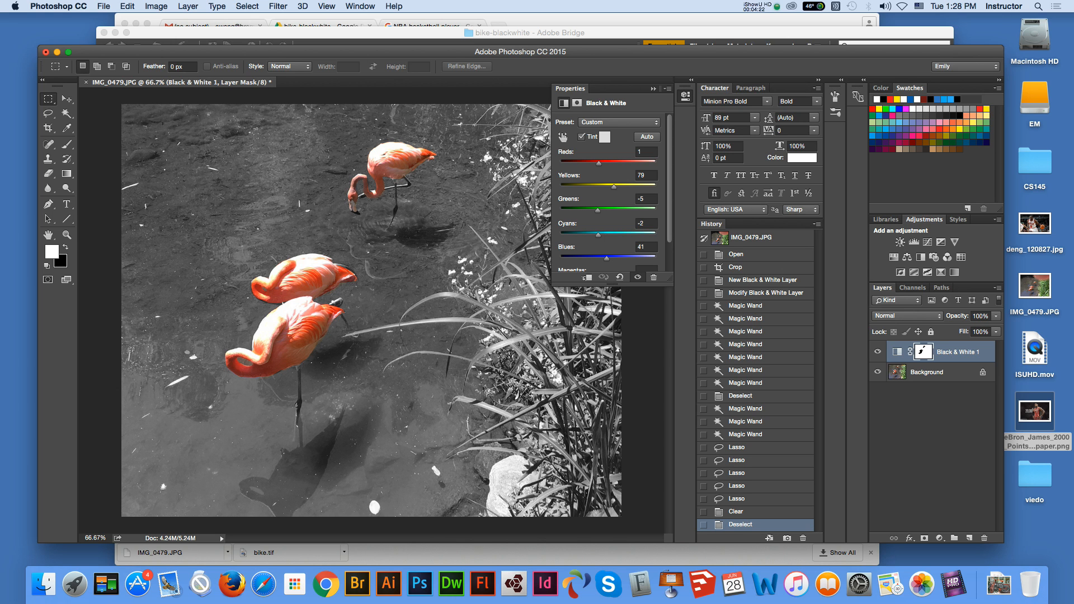
# Convert the image to CMYK Color mode, flattening the adjustment layer into the photo
pyautogui.press('z')
pyautogui.click(352, 311)
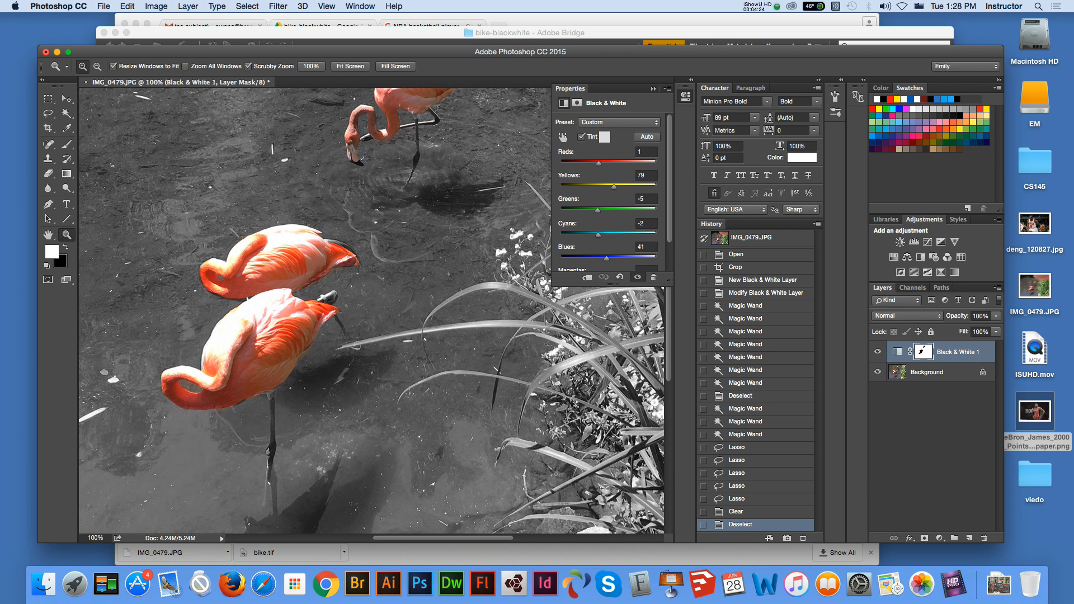
pyautogui.press('v')
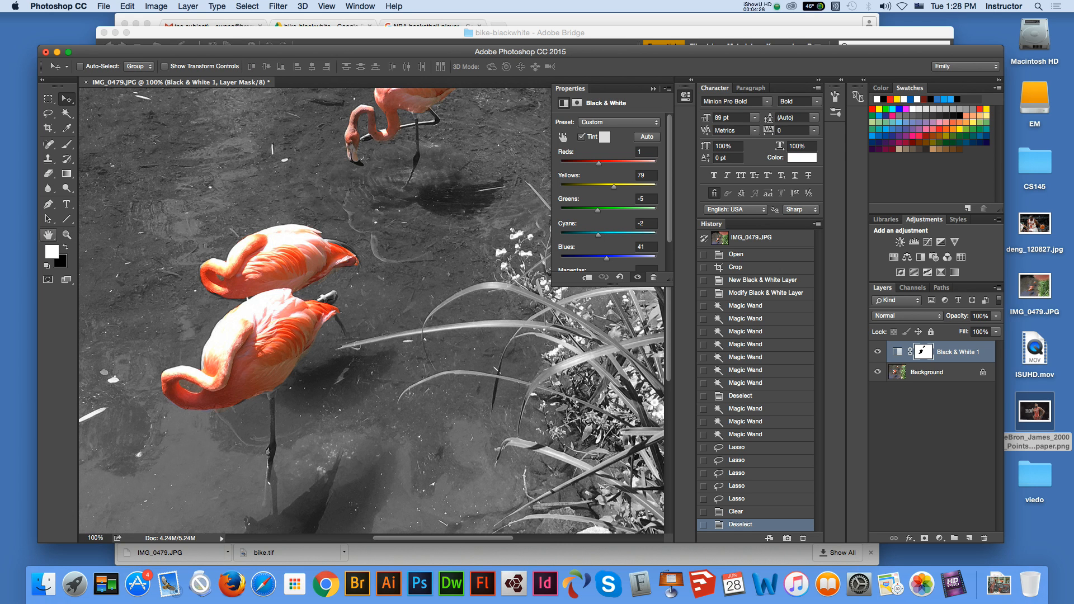
pyautogui.click(48, 235)
pyautogui.moveTo(268, 241); pyautogui.dragTo(312, 297)
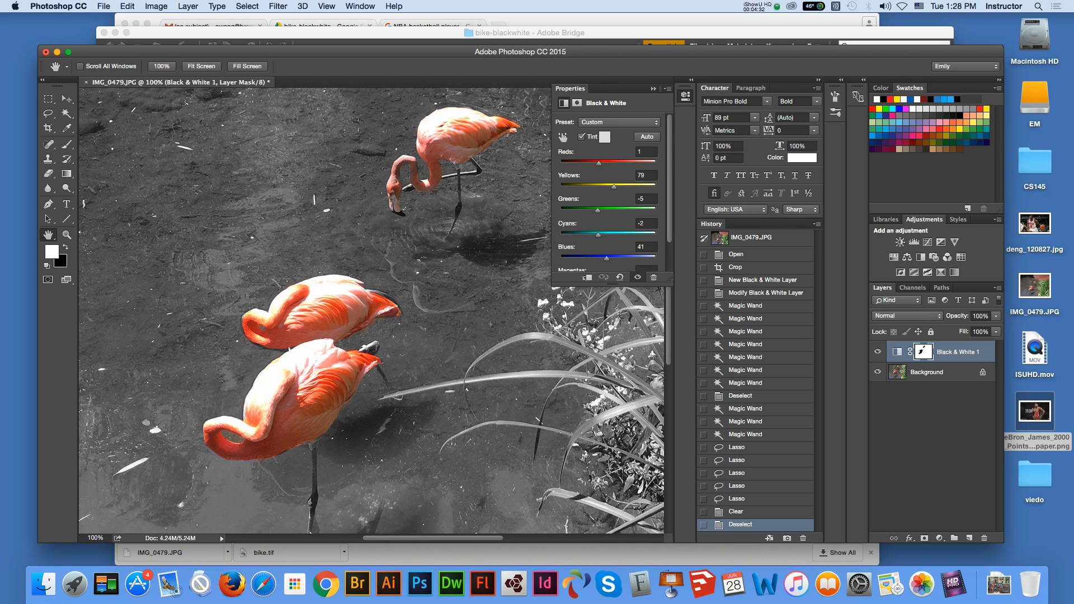
pyautogui.press('v')
pyautogui.click(156, 6)
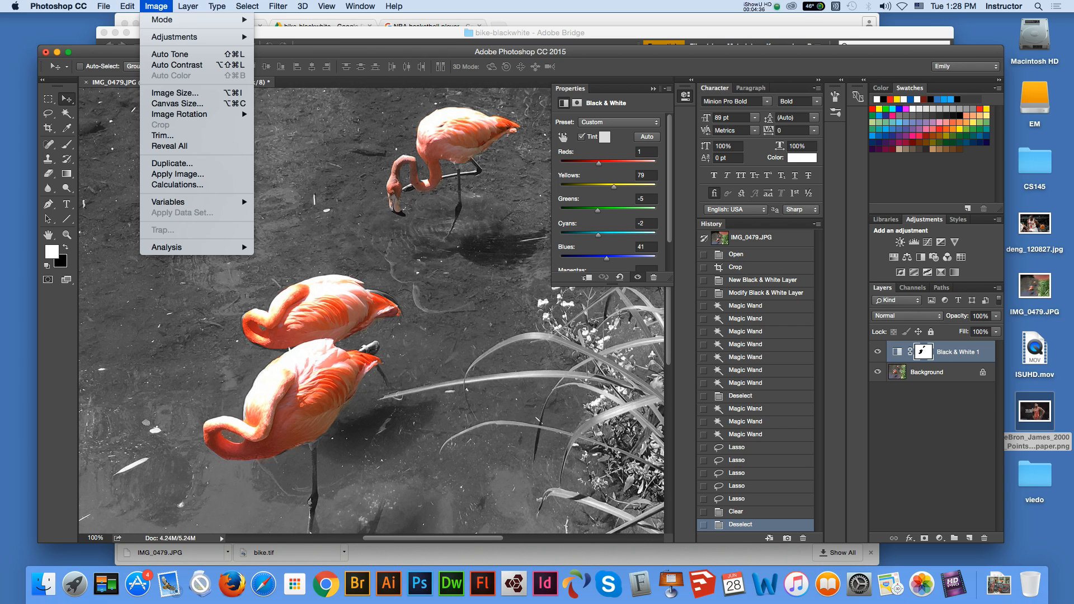
pyautogui.moveTo(168, 20)
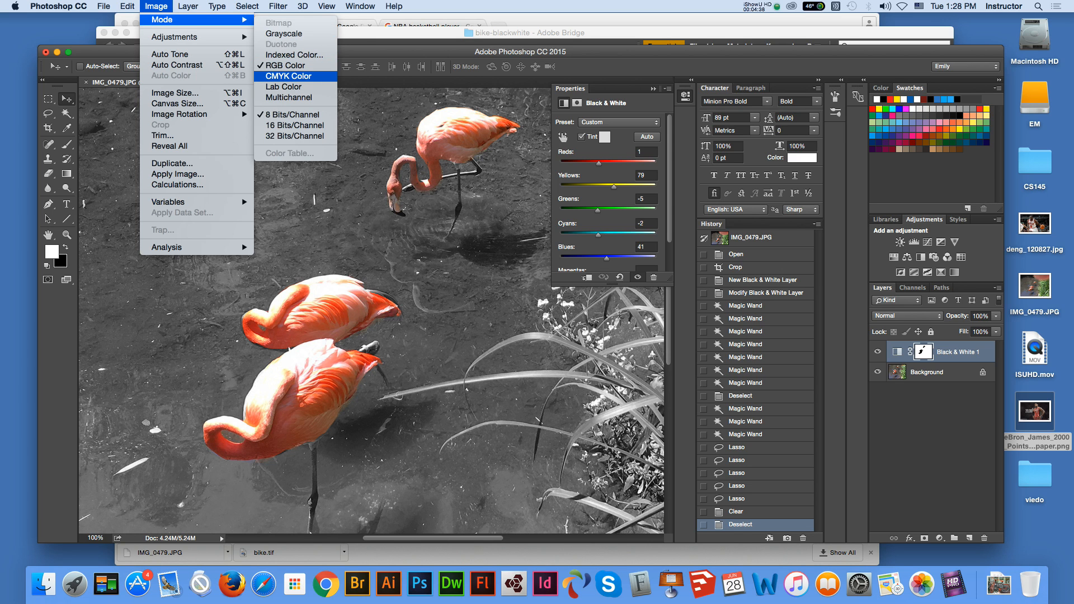
pyautogui.click(288, 76)
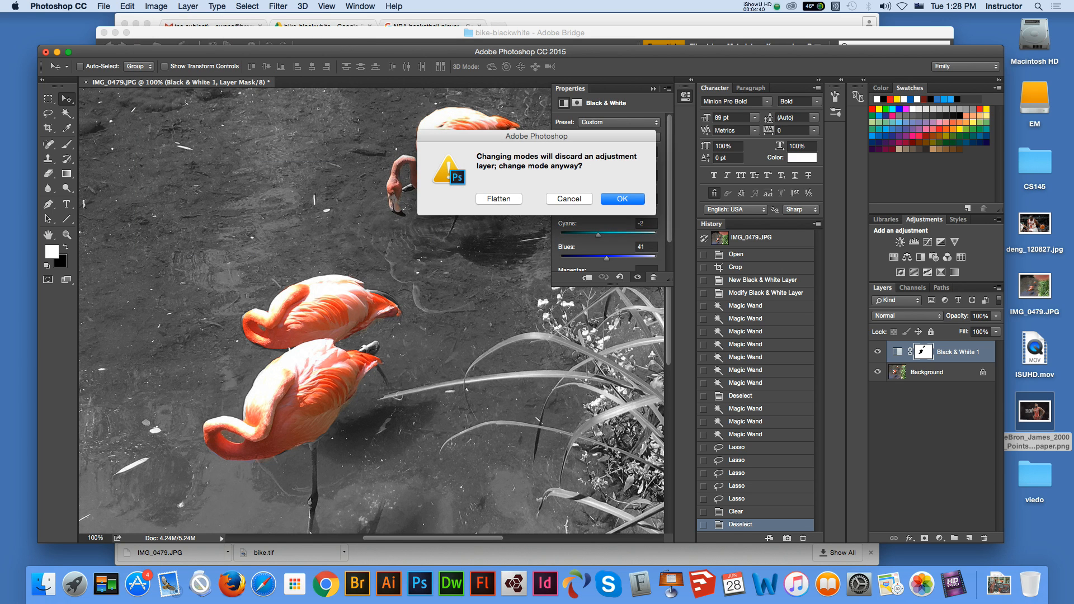
pyautogui.click(499, 199)
pyautogui.click(620, 240)
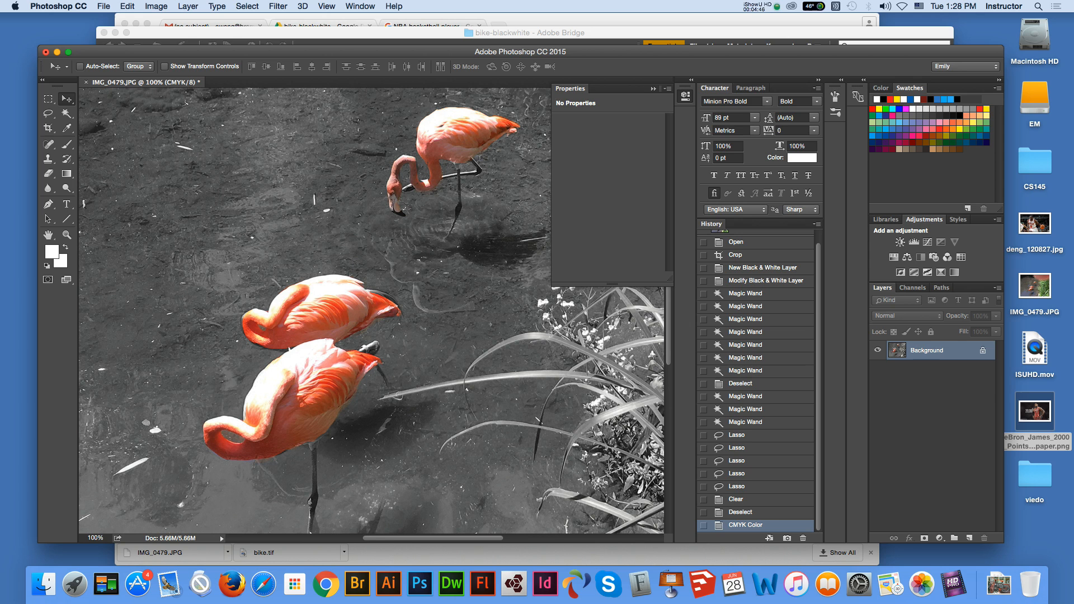
# Undo the CMYK conversion, the deselection and the clearing of the layer mask
pyautogui.press('super+z')
pyautogui.press('alt+super+z')
pyautogui.press('alt+super+z')
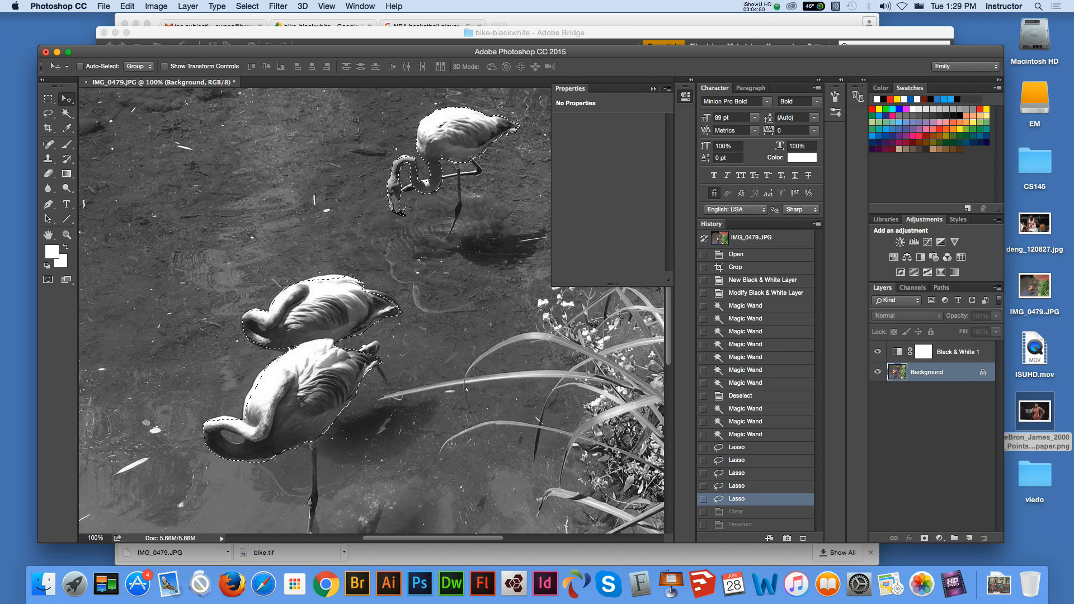
# Try converting the image to CMYK Color without flattening, discarding the adjustment layer, and undo the conversion
pyautogui.click(156, 7)
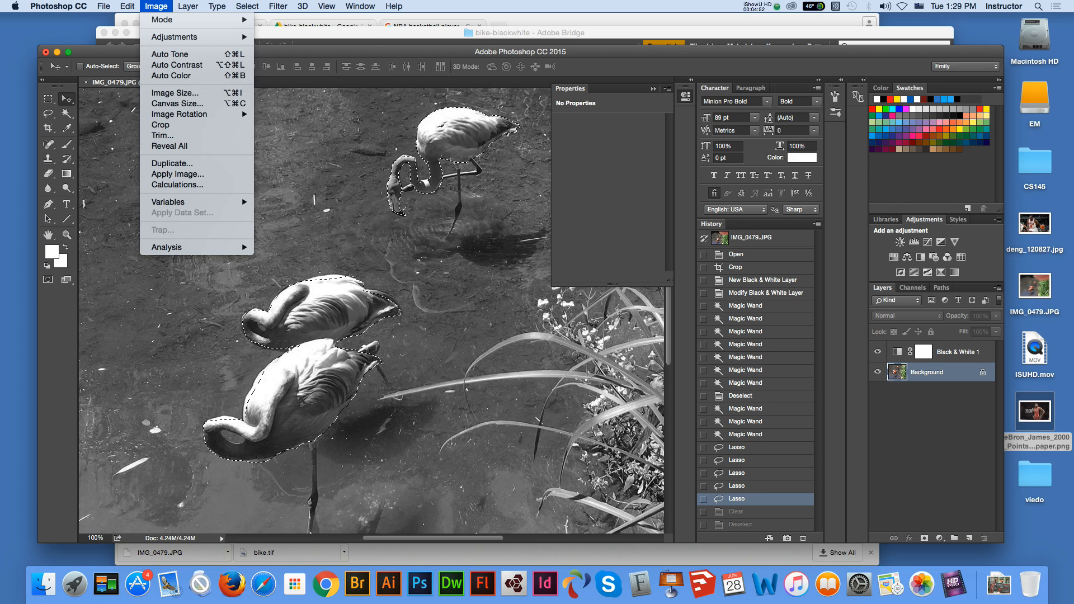
pyautogui.moveTo(174, 37)
pyautogui.moveTo(104, 6)
pyautogui.moveTo(156, 6)
pyautogui.click(289, 75)
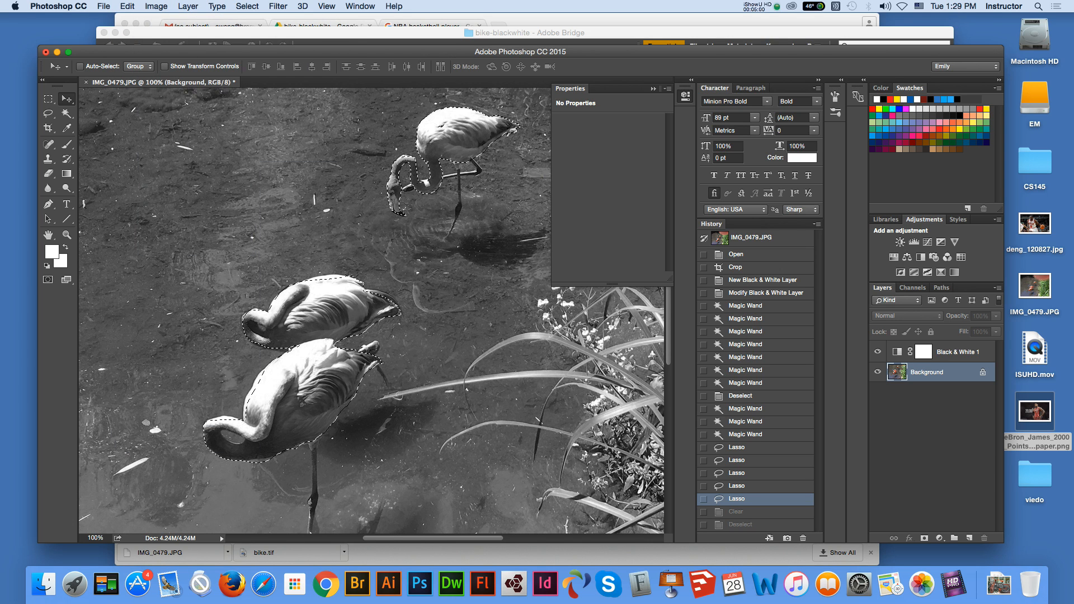
pyautogui.press('Return')
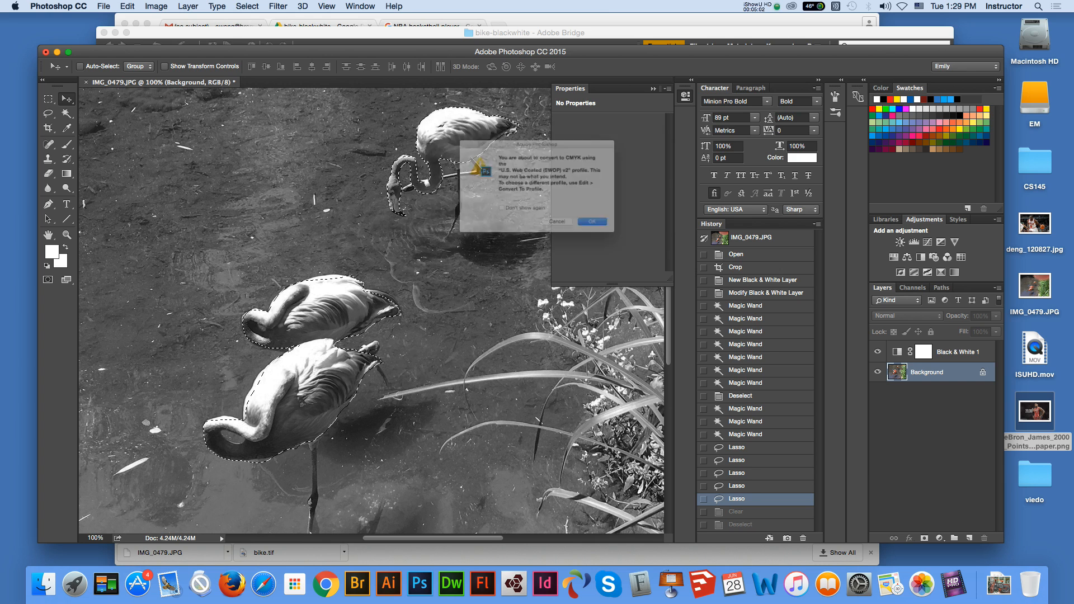
pyautogui.press('Return')
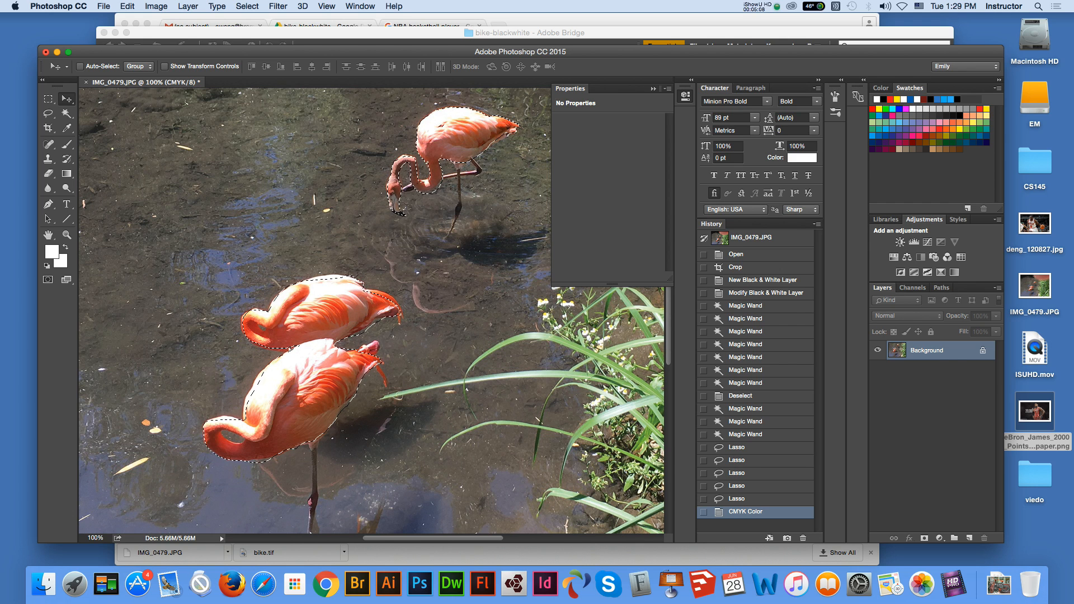
pyautogui.press('super+z')
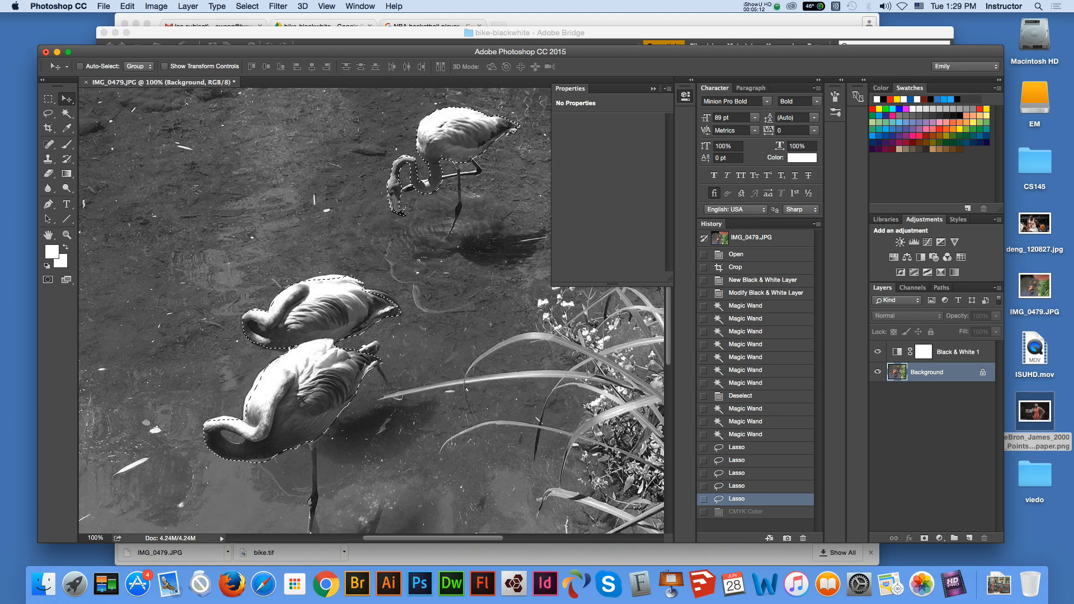
# Delete the Black & White 1 adjustment layer together with its layer mask
pyautogui.click(958, 352)
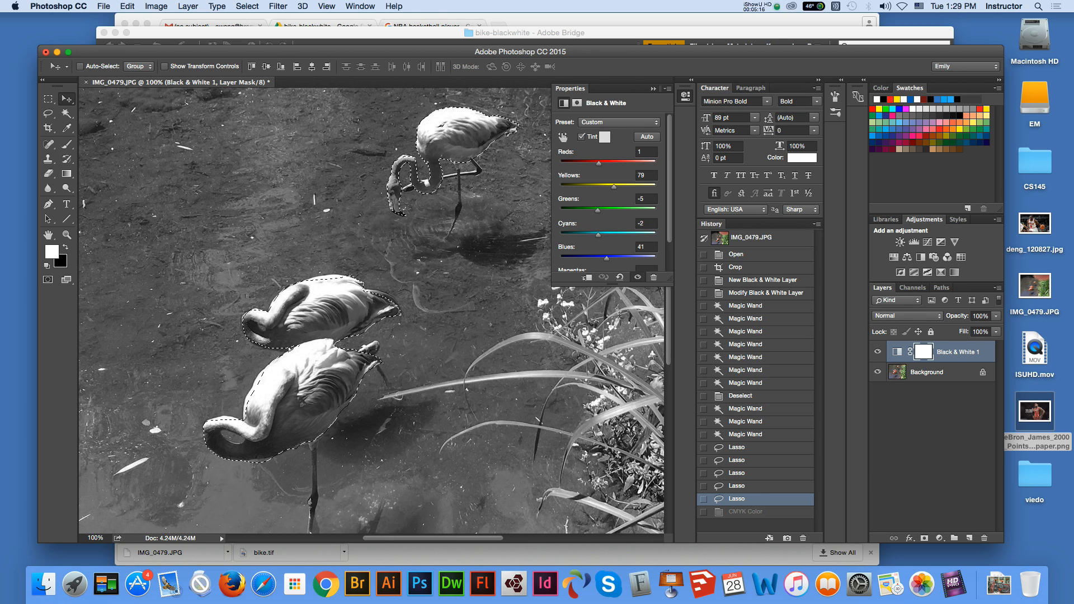
pyautogui.click(984, 538)
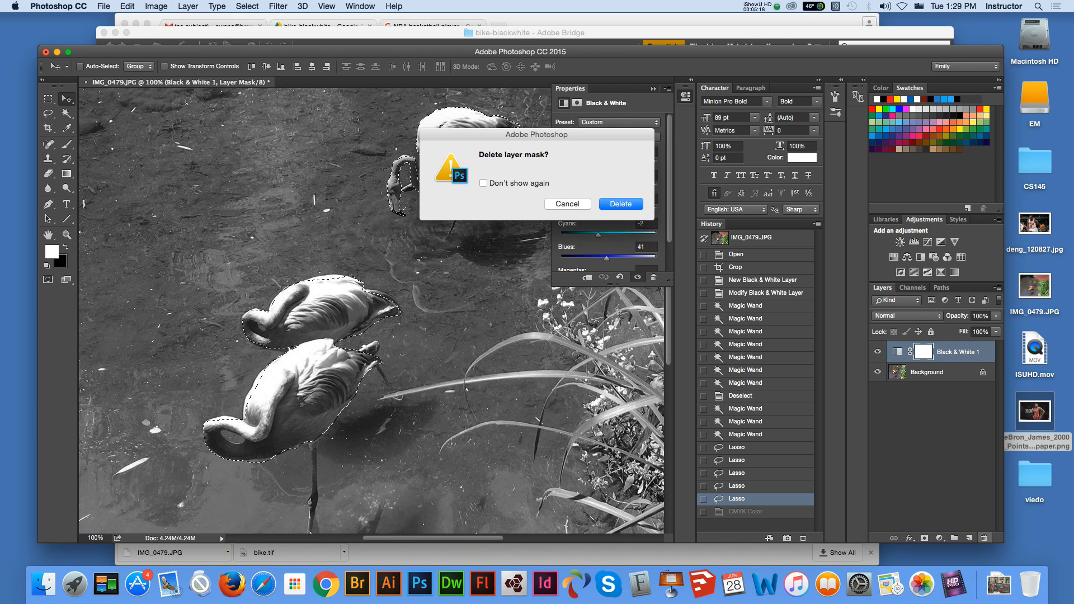
pyautogui.press('Return')
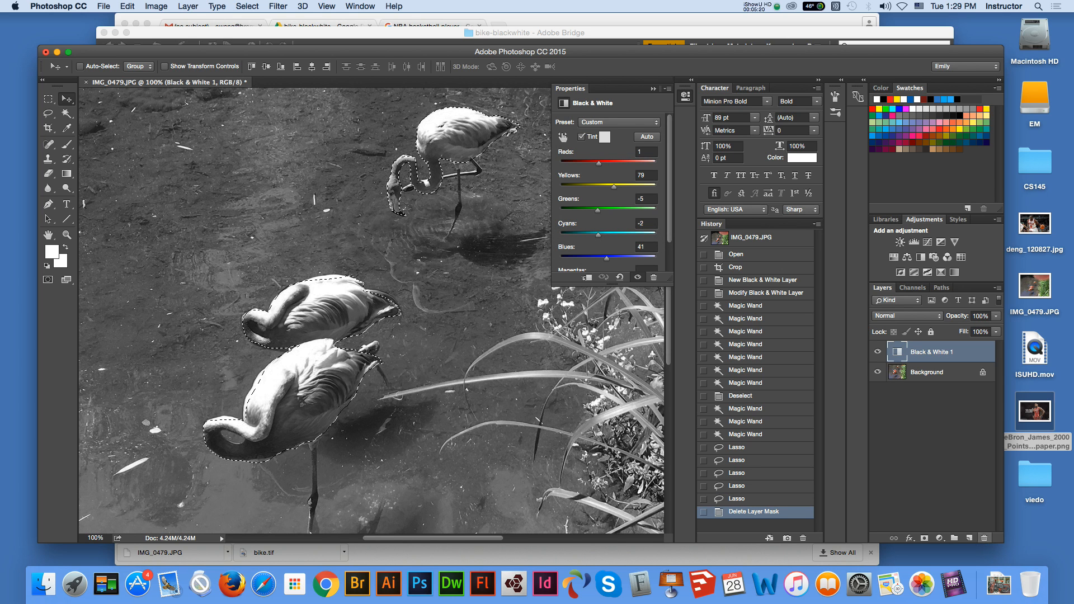
pyautogui.click(985, 538)
pyautogui.press('Return')
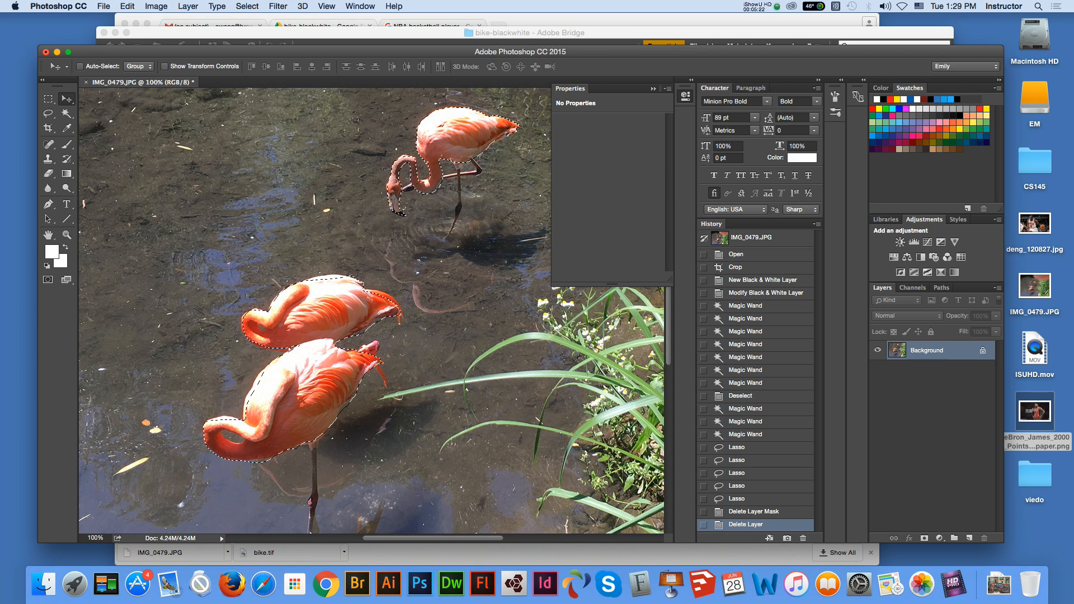
# Deselect the flamingos and convert the image to CMYK Color mode with the U.S. Web Coated (SWOP) v2 profile
pyautogui.press('m')
pyautogui.press('super+d')
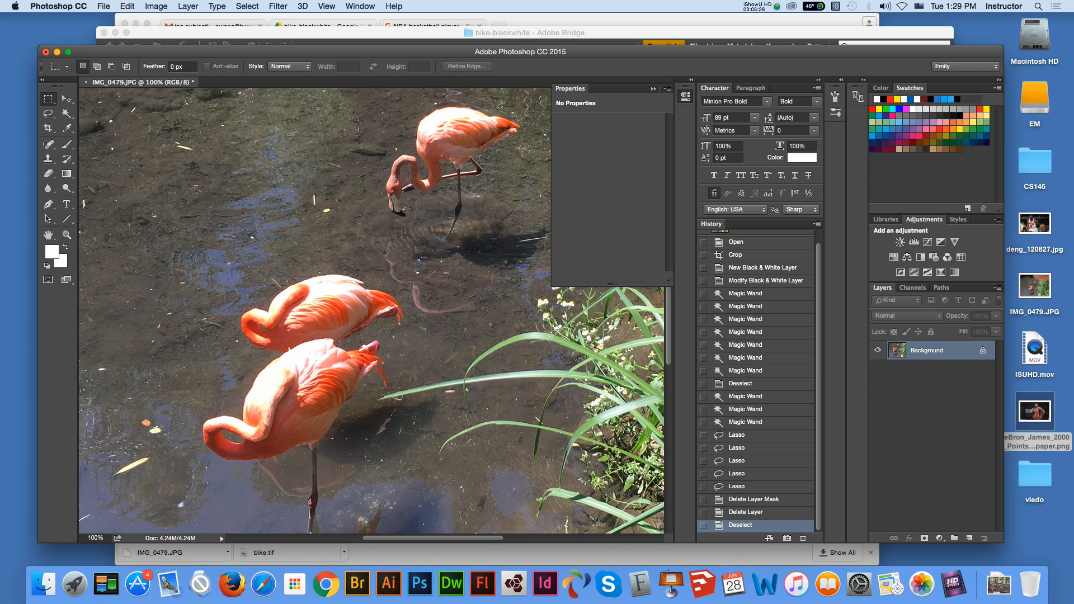
pyautogui.click(156, 6)
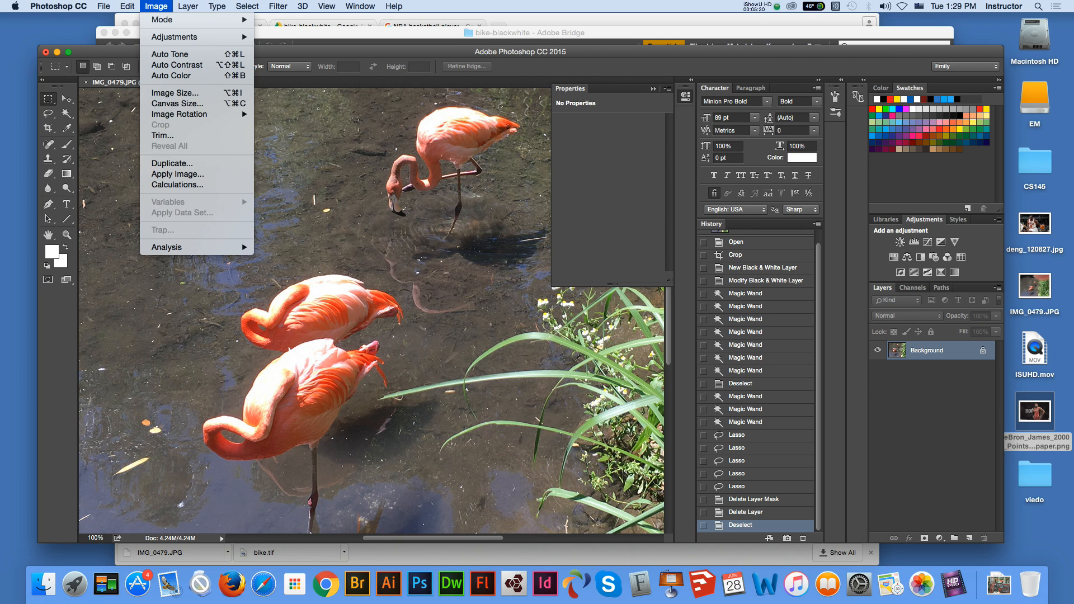
pyautogui.moveTo(162, 19)
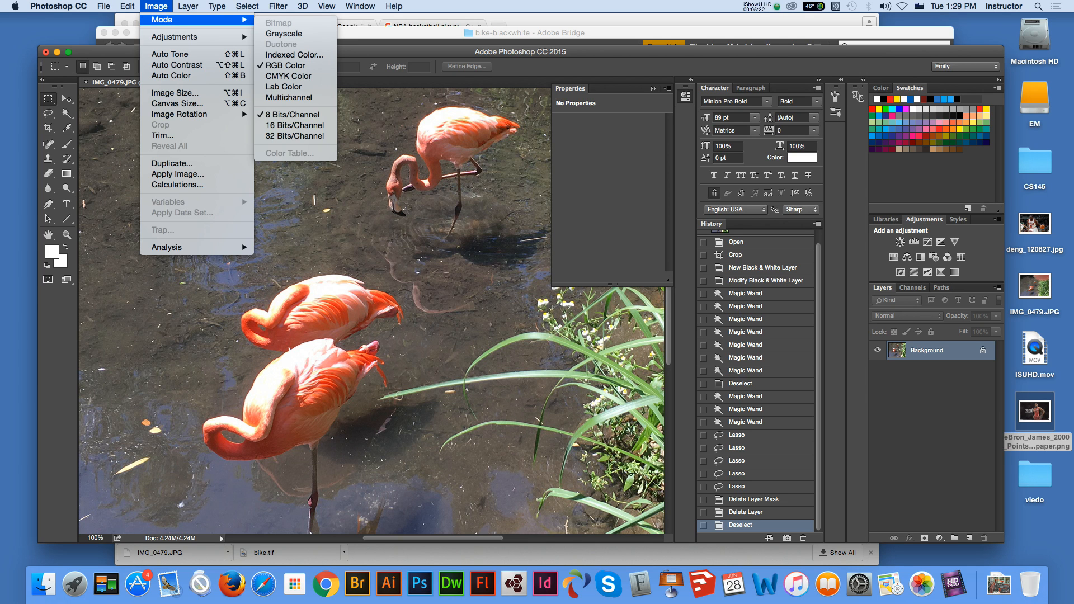
pyautogui.click(288, 76)
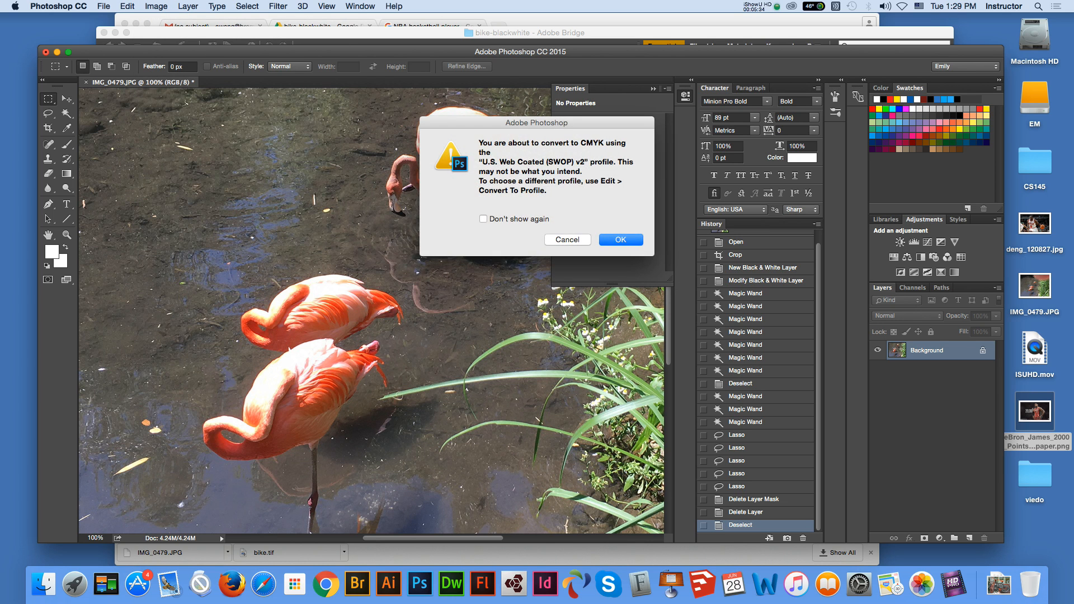
pyautogui.click(622, 240)
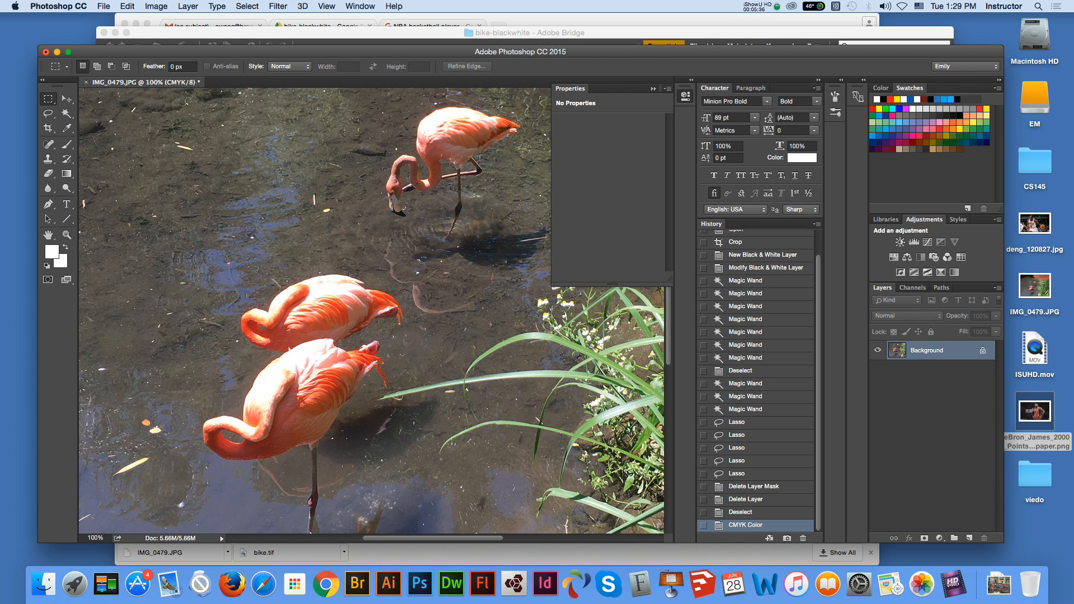
# Unlock the Background so that it becomes a regular layer
pyautogui.rightClick(918, 350)
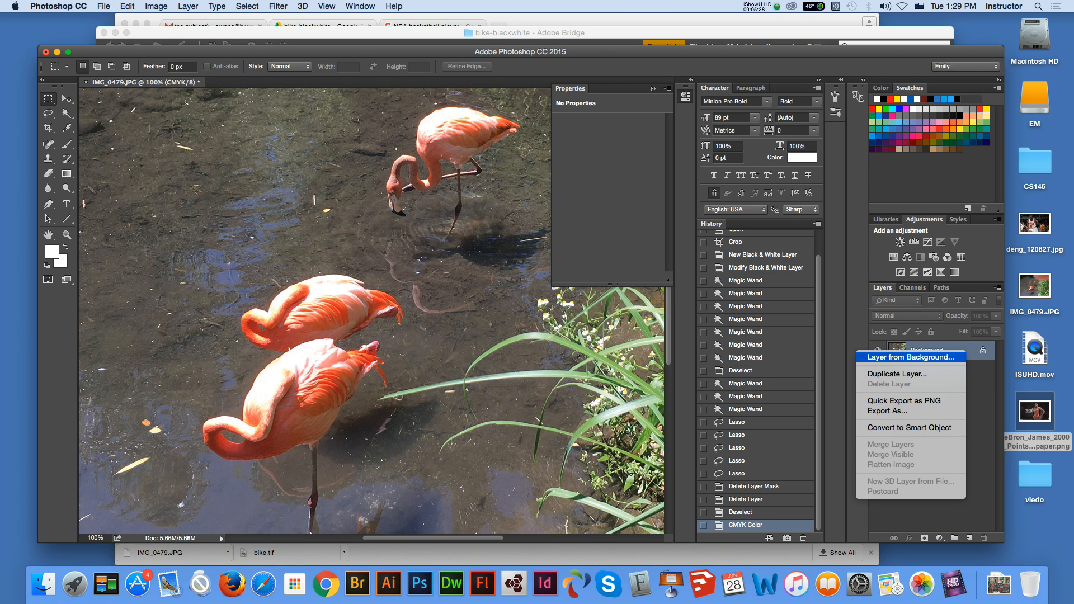
pyautogui.press('Escape')
pyautogui.click(983, 350)
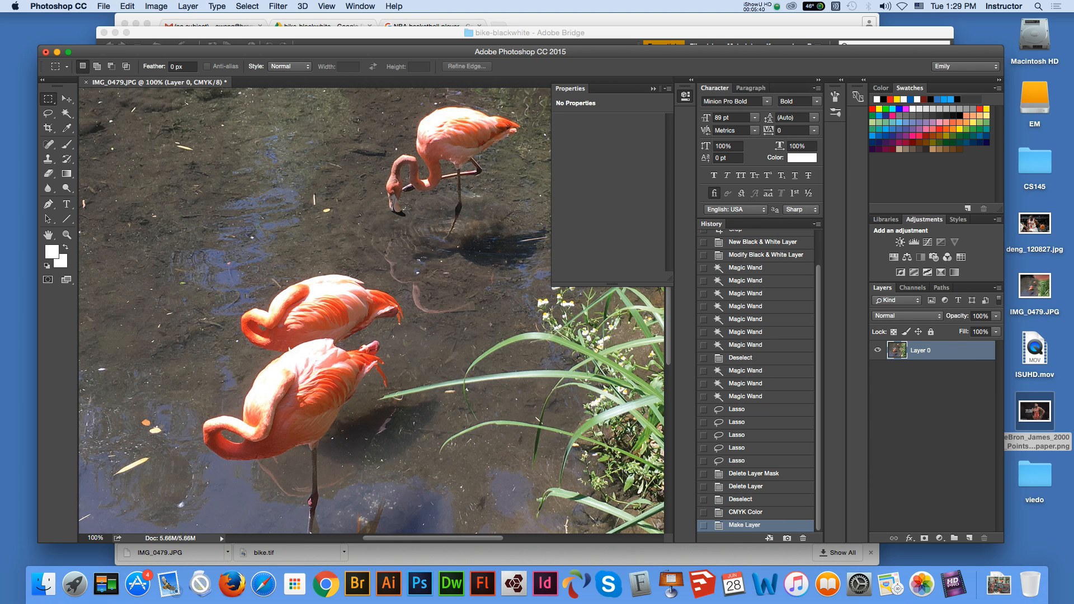
# Duplicate Layer 0 as "black and white" and place the copy below Layer 0
pyautogui.rightClick(982, 350)
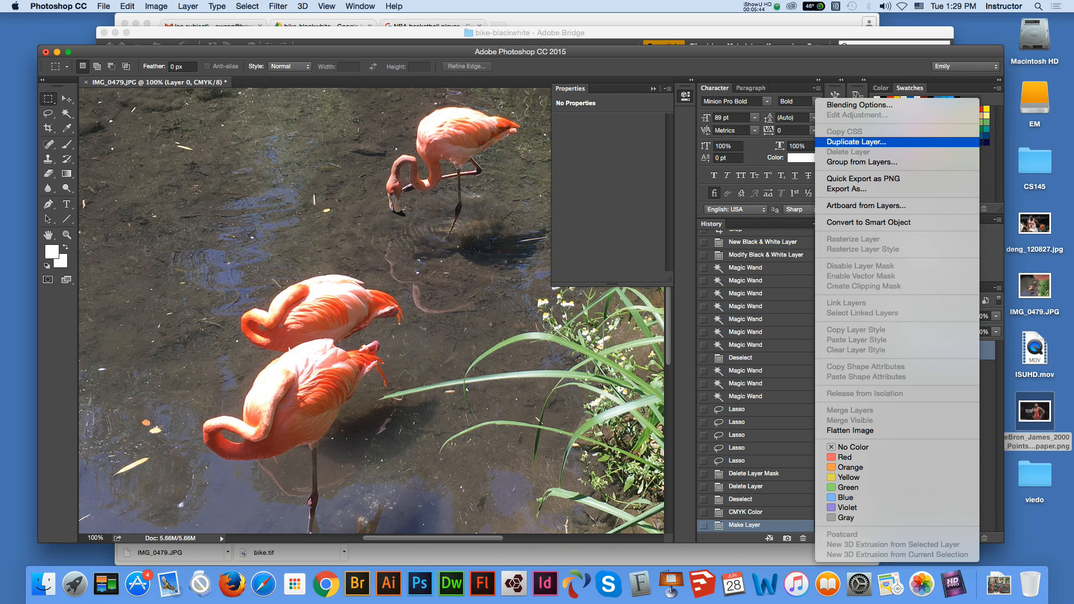
pyautogui.press('Escape')
pyautogui.rightClick(983, 351)
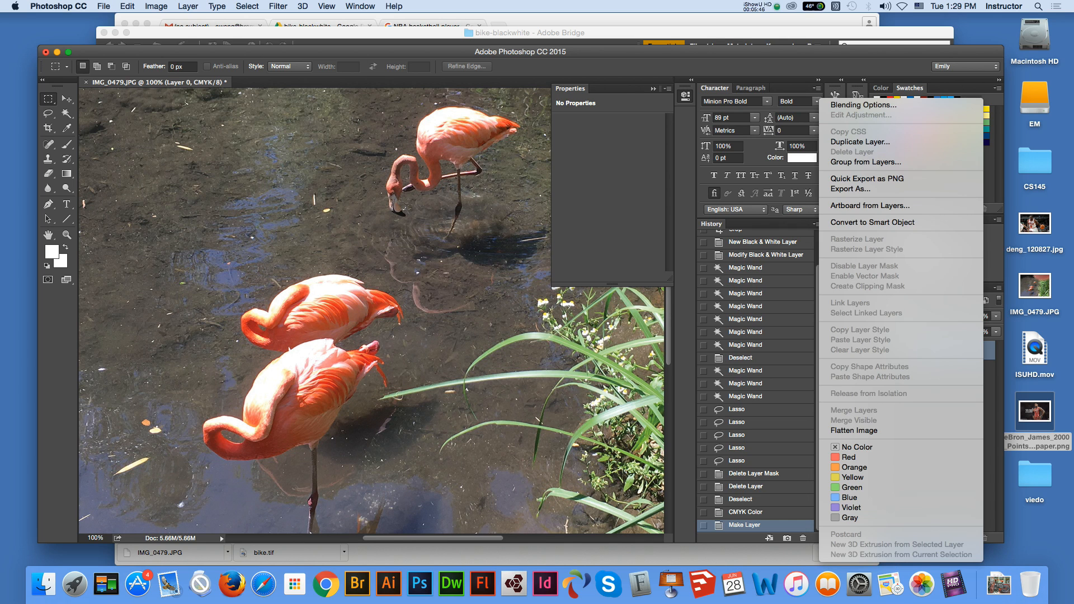
pyautogui.click(989, 350)
pyautogui.rightClick(989, 350)
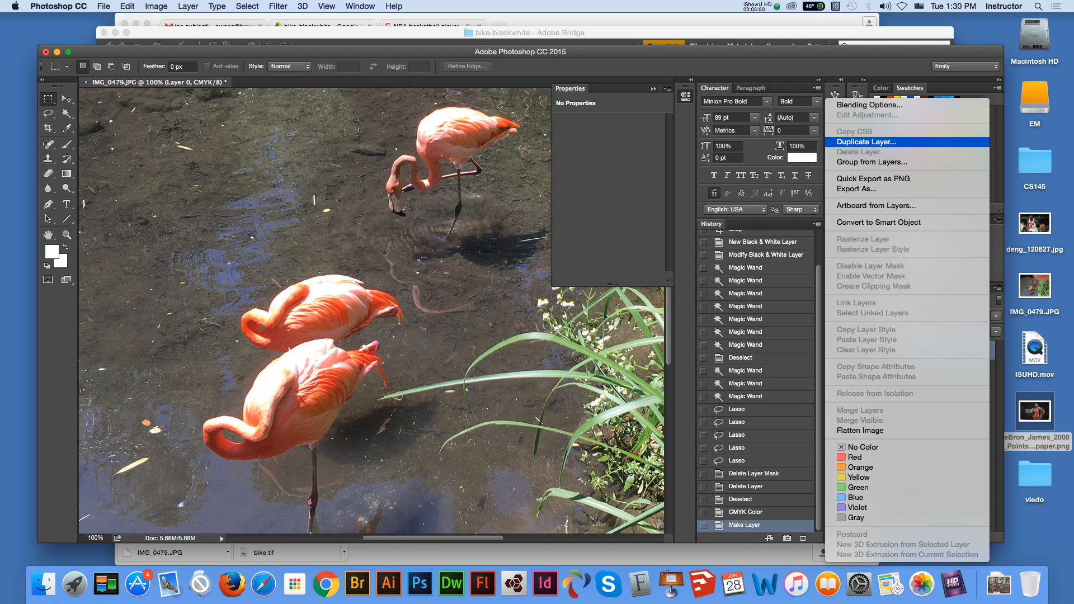
pyautogui.click(873, 142)
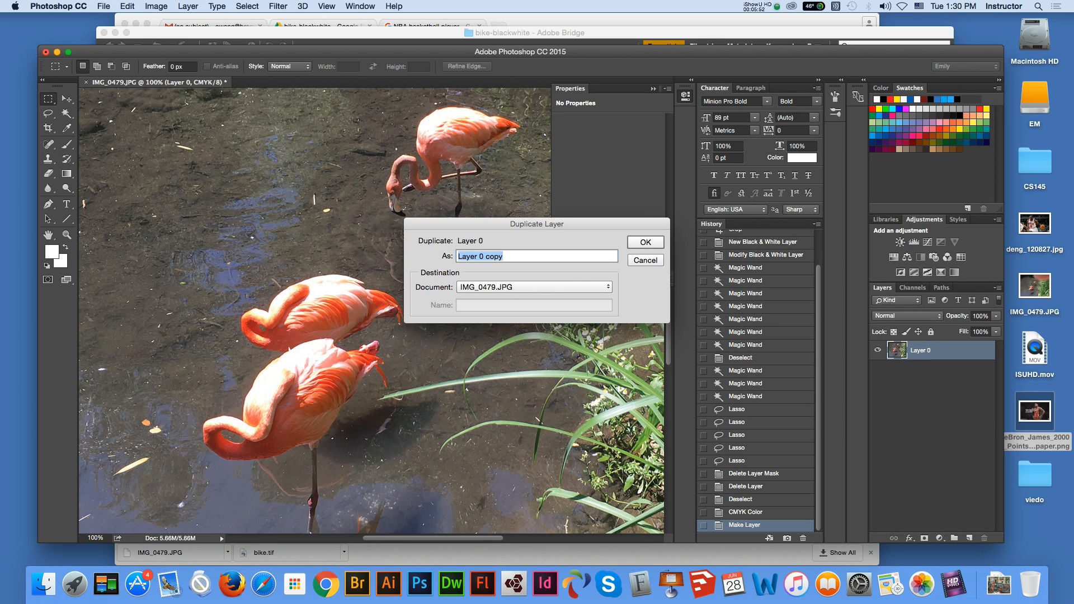
pyautogui.write('black and white')
pyautogui.press('Return')
pyautogui.moveTo(932, 351); pyautogui.dragTo(932, 379)
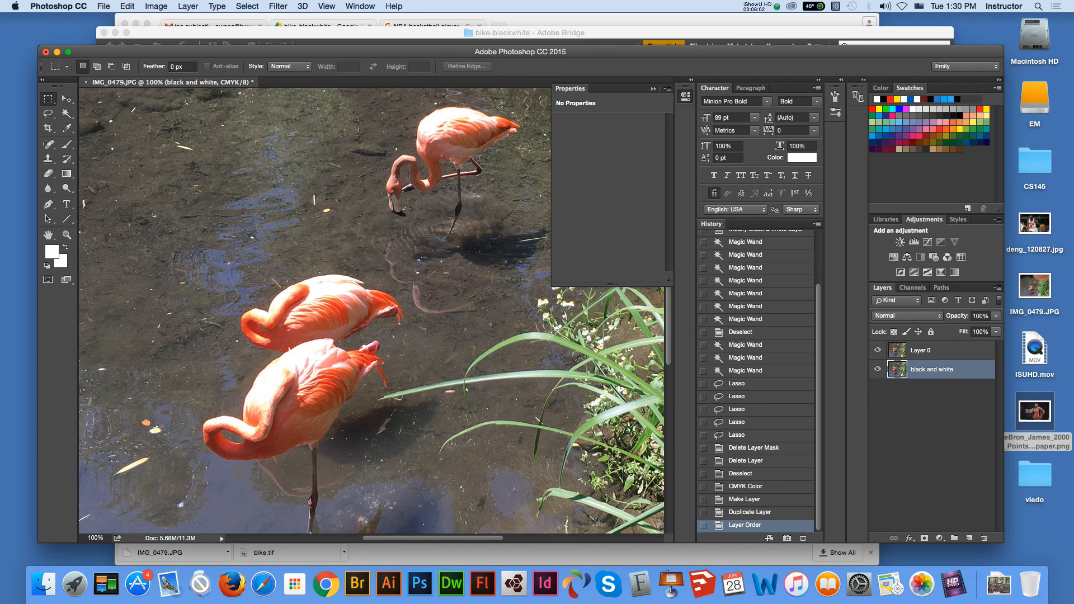
# Hide Layer 0 and apply Brightness/Contrast to the "black and white" layer with brightness -130 and contrast 58
pyautogui.click(932, 351)
pyautogui.click(878, 350)
pyautogui.click(932, 370)
pyautogui.click(156, 6)
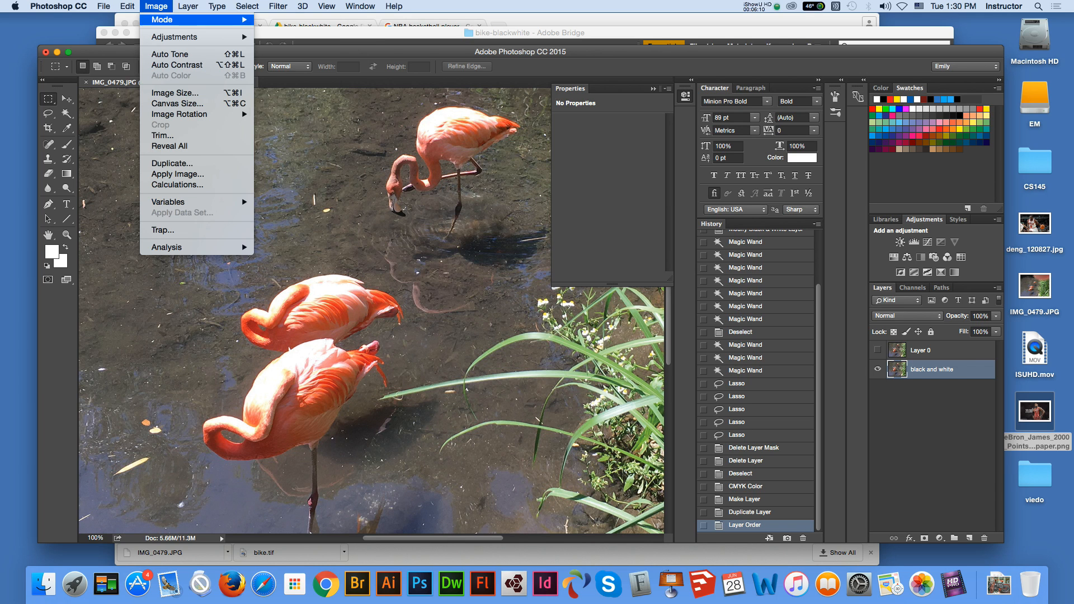
pyautogui.moveTo(168, 20)
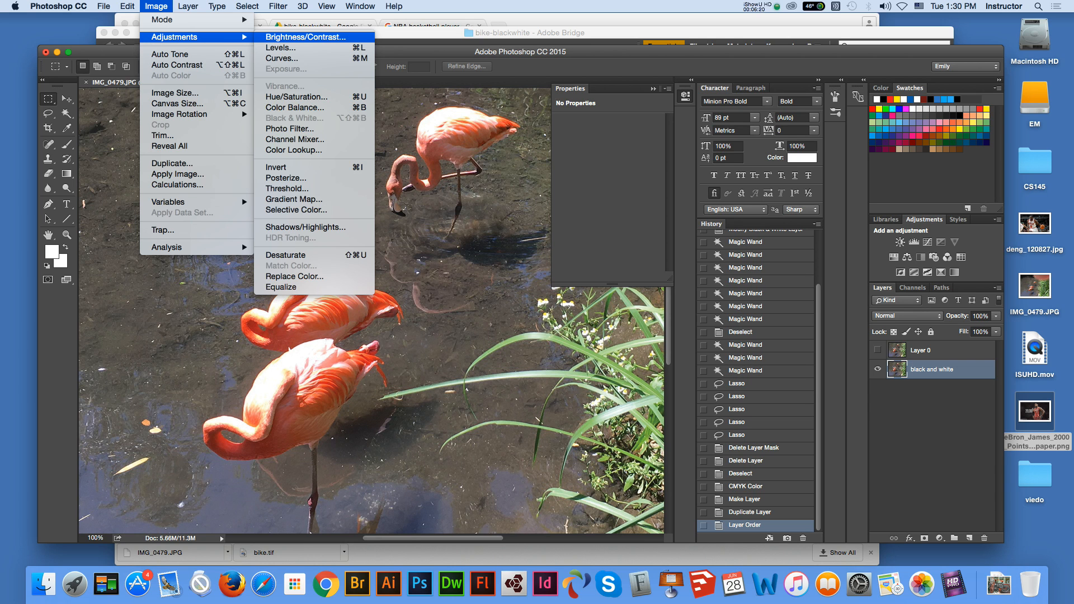
pyautogui.click(305, 36)
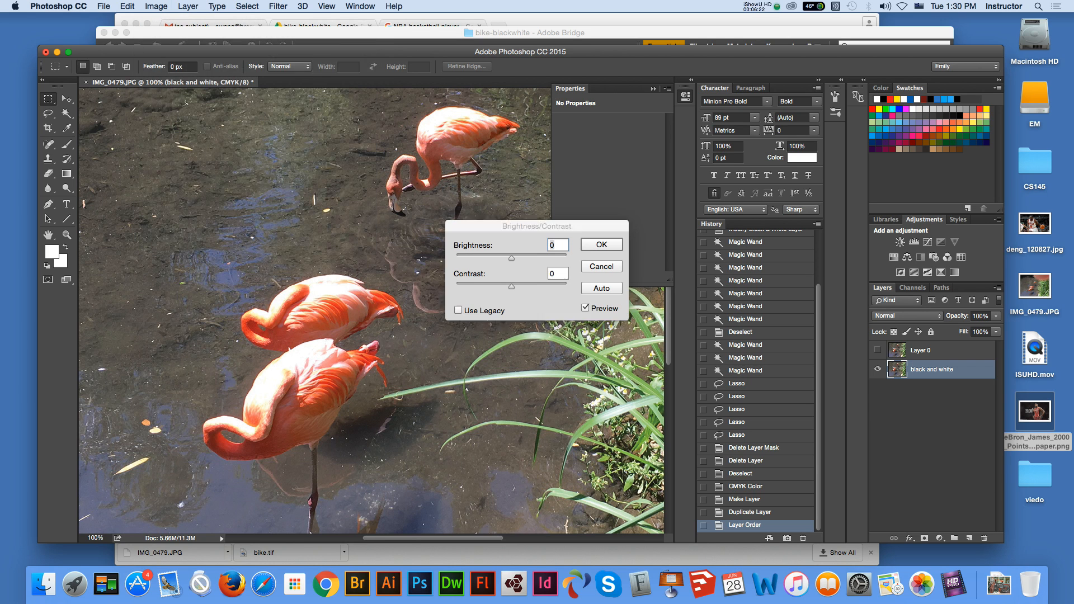
pyautogui.moveTo(512, 258); pyautogui.dragTo(463, 258)
pyautogui.moveTo(511, 286); pyautogui.dragTo(543, 286)
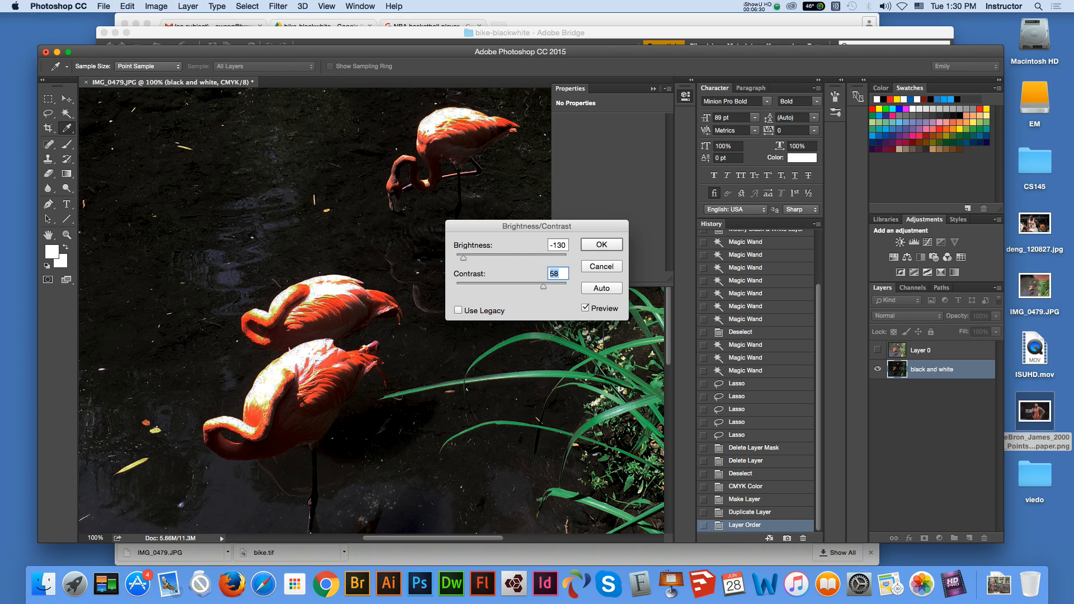
pyautogui.press('Return')
pyautogui.press('m')
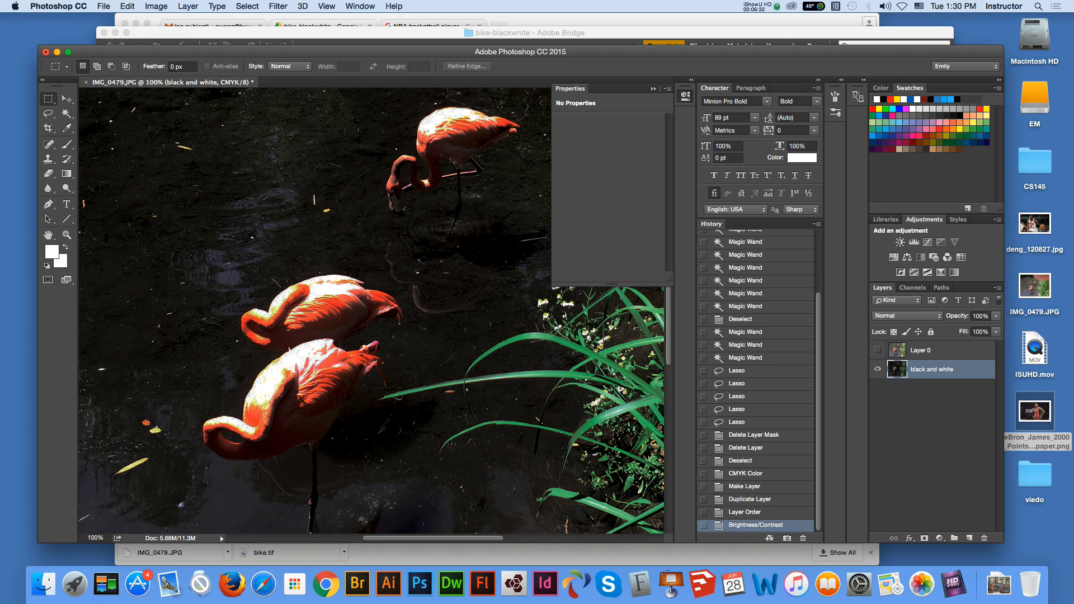
# Show Layer 0 again and make it the active layer
pyautogui.press('super+minus')
pyautogui.press('super+minus')
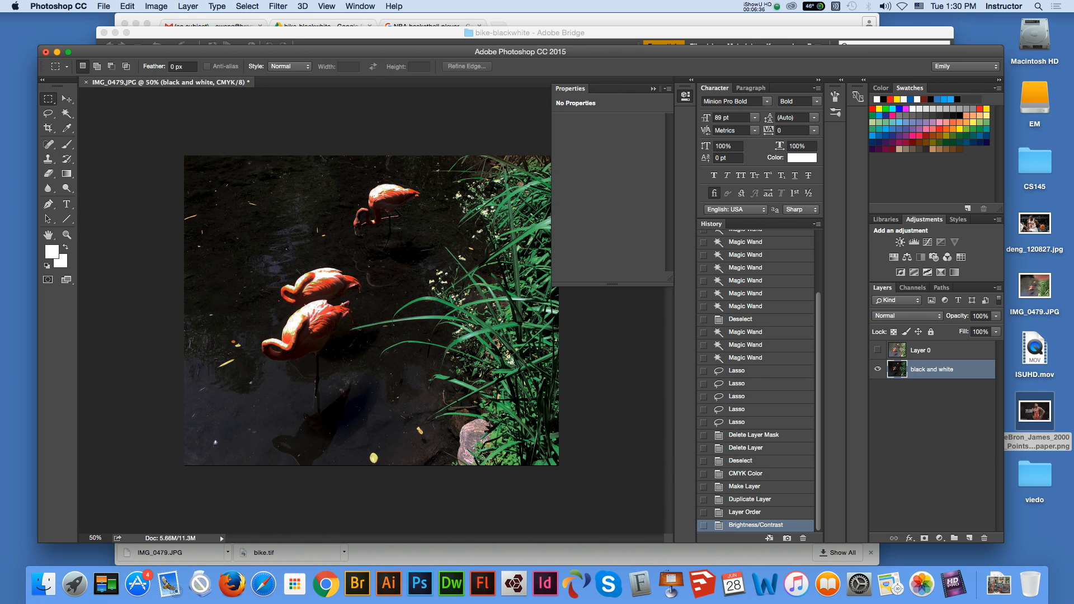
pyautogui.press('z')
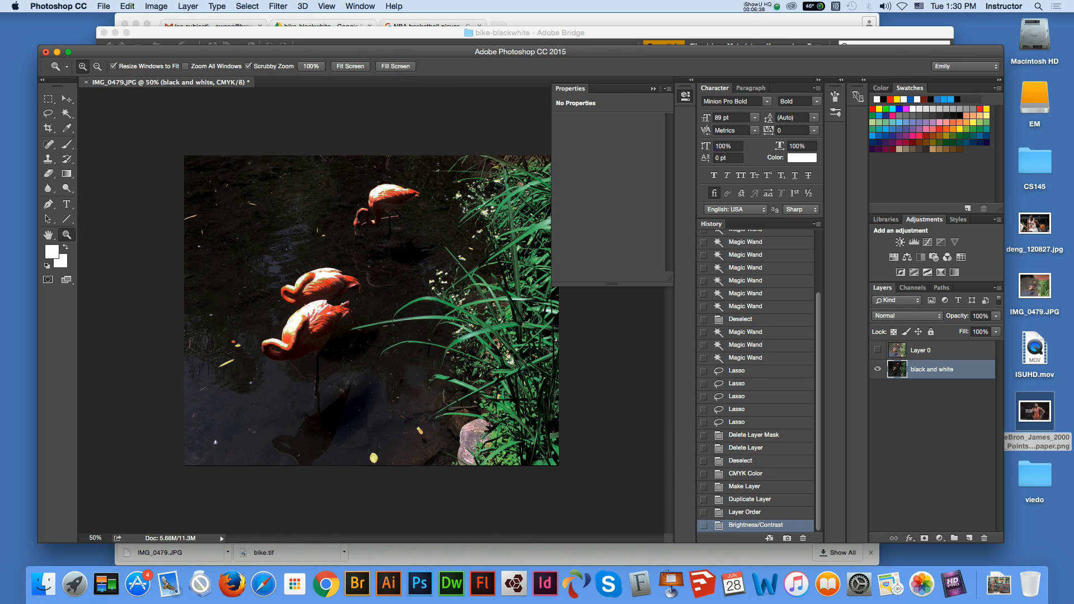
pyautogui.press('super+plus')
pyautogui.press('v')
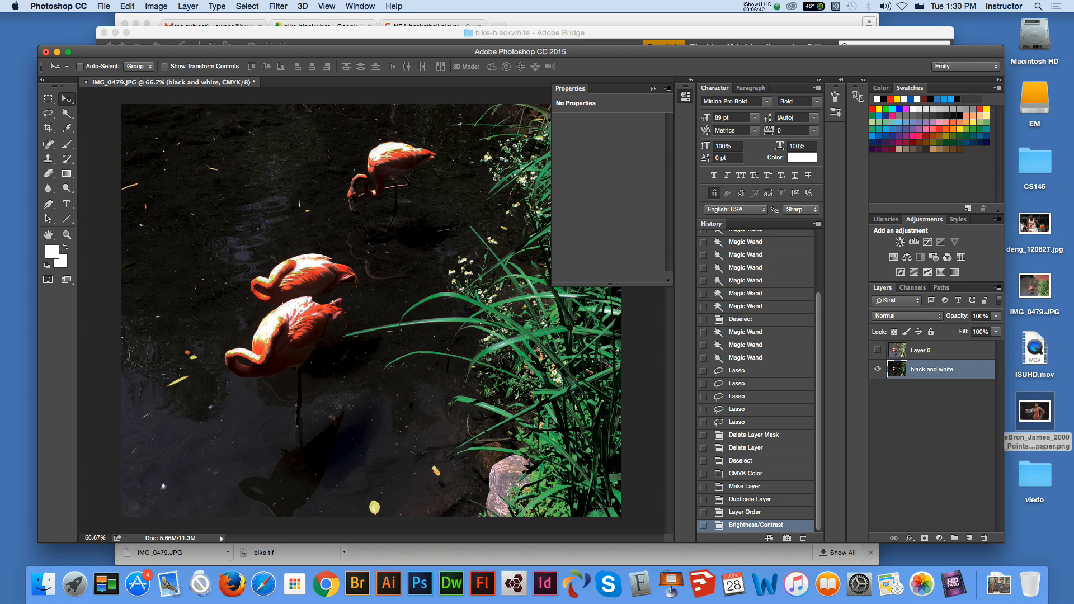
pyautogui.click(878, 351)
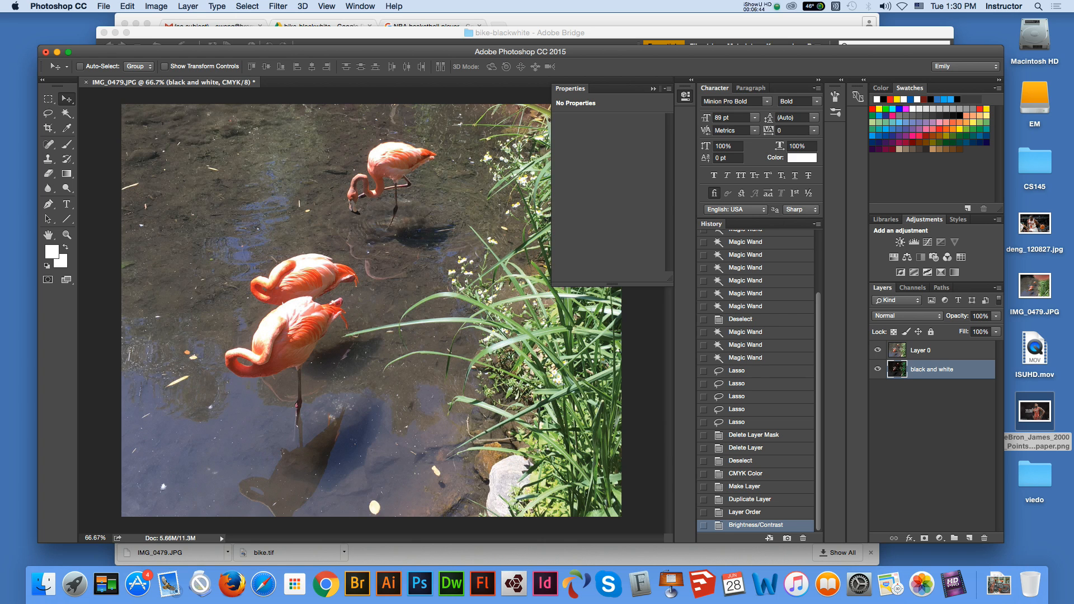
pyautogui.click(930, 350)
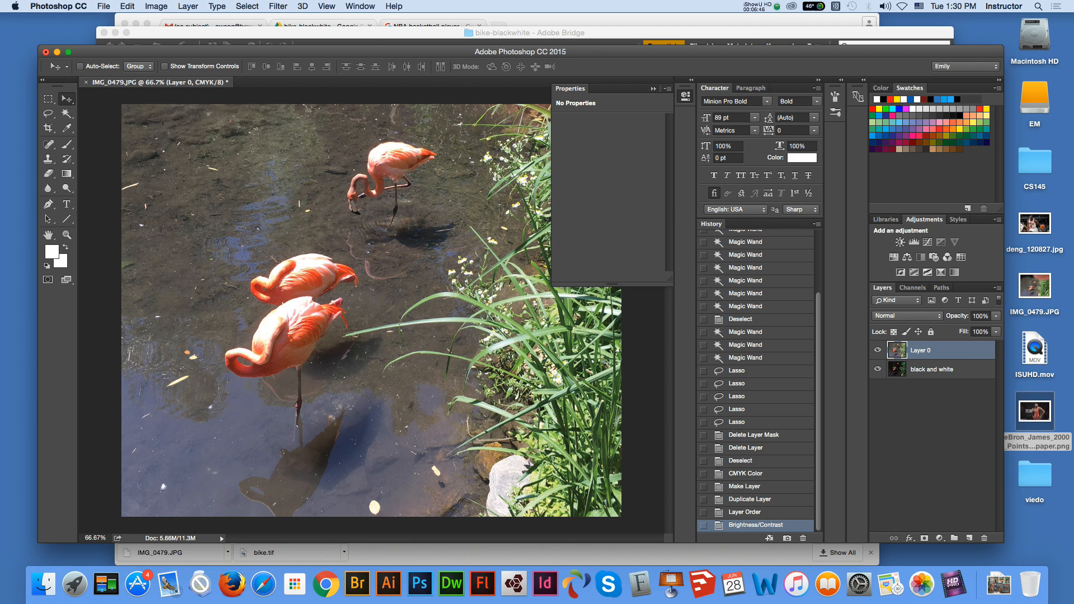
# Try to select the water around the flamingos on Layer 0 with the Magic Wand, then deselect
pyautogui.press('w')
pyautogui.click(224, 208)
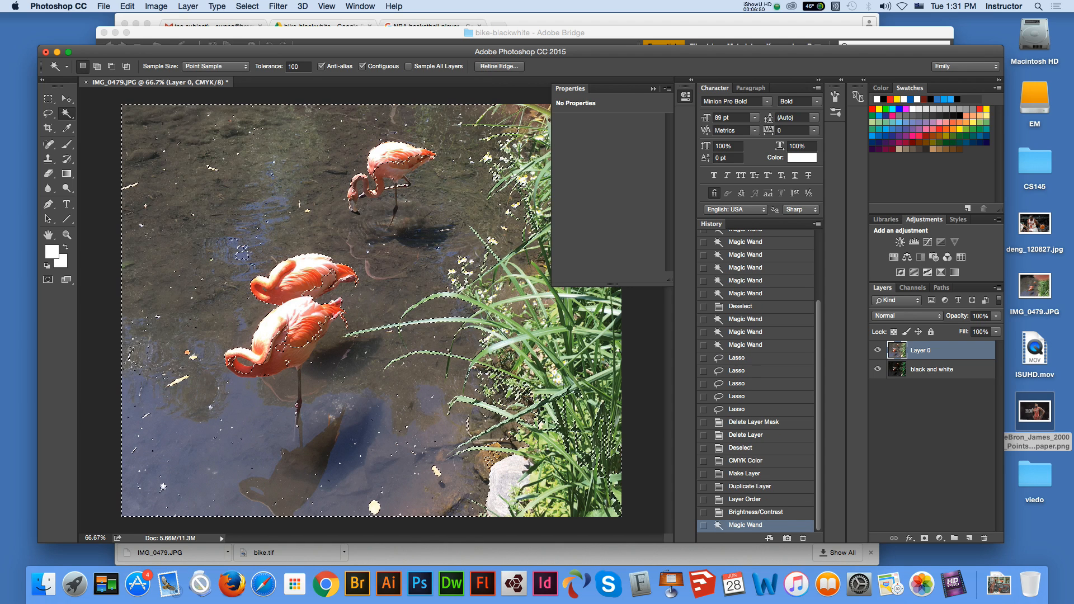
pyautogui.press('l')
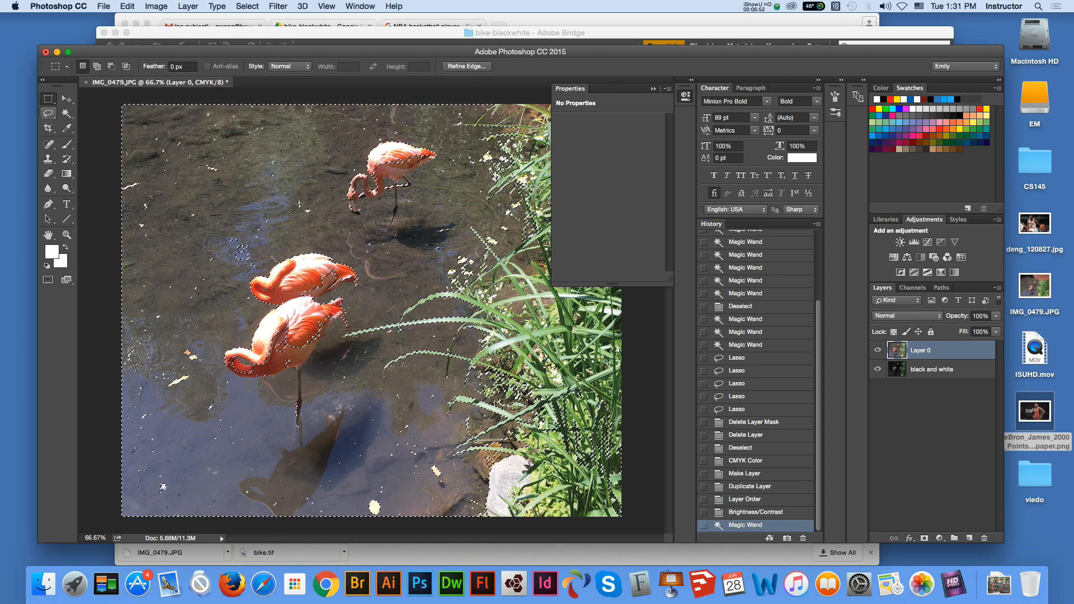
pyautogui.press('super+d')
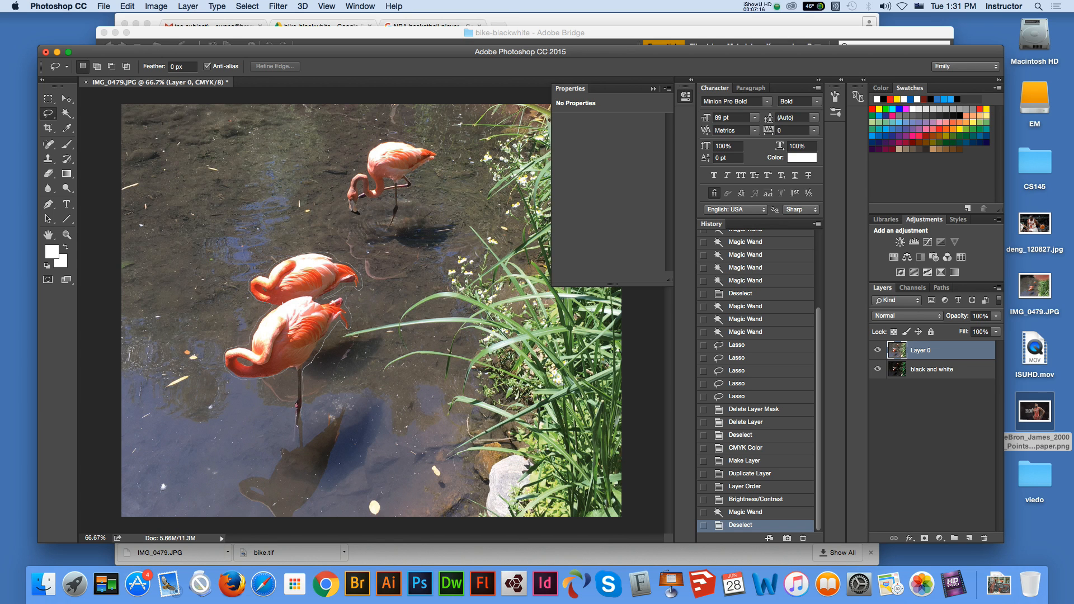
# Lasso the three flamingos on Layer 0 and clear everything outside them
pyautogui.moveTo(263, 314); pyautogui.dragTo(272, 306)
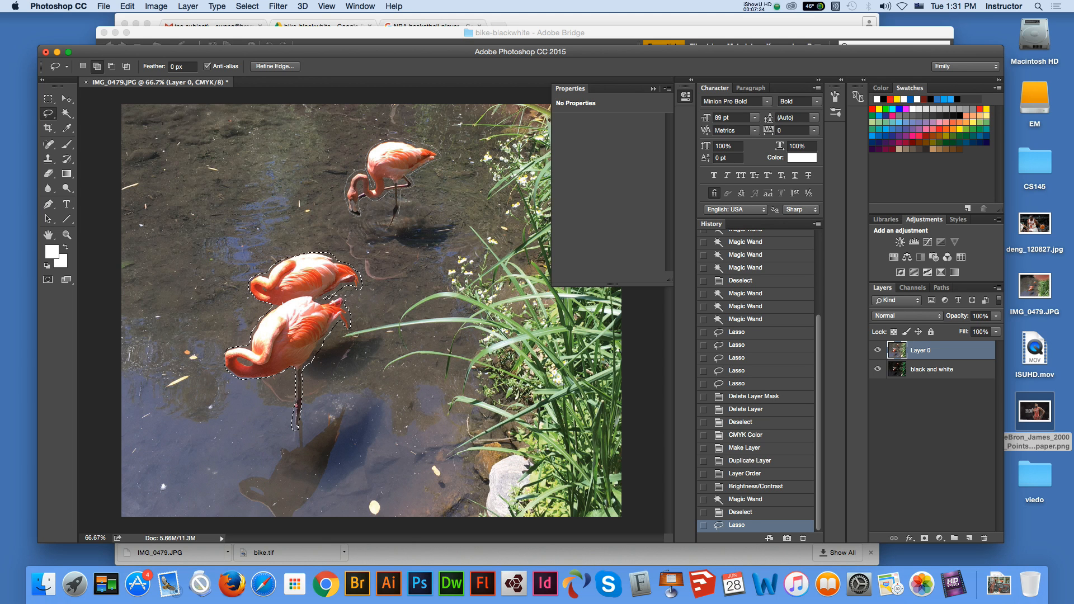
pyautogui.moveTo(391, 228); pyautogui.dragTo(387, 229)
pyautogui.click(248, 6)
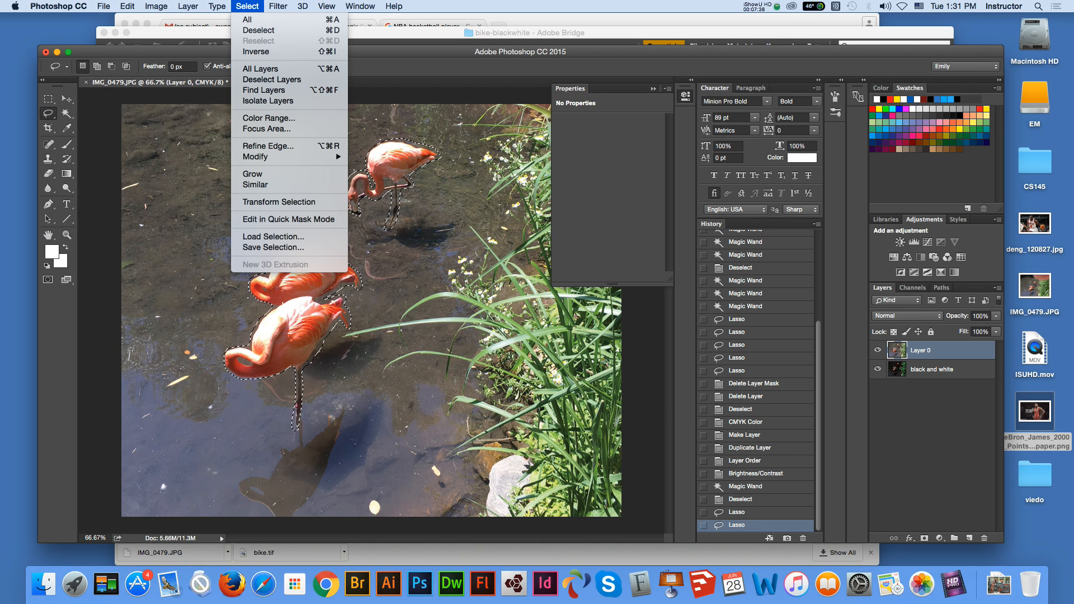
pyautogui.click(255, 51)
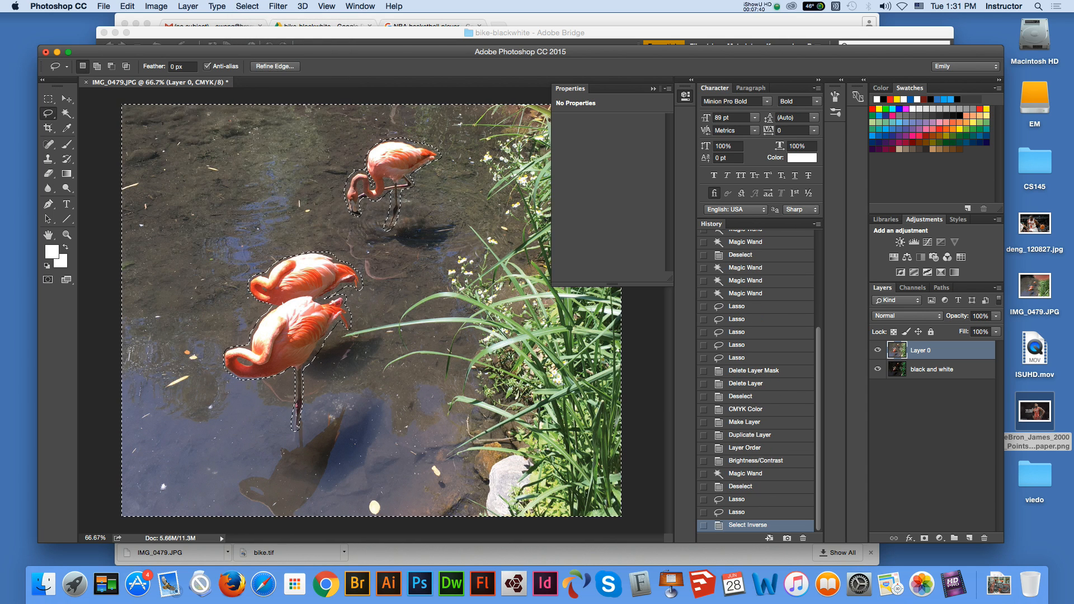
pyautogui.press('Delete')
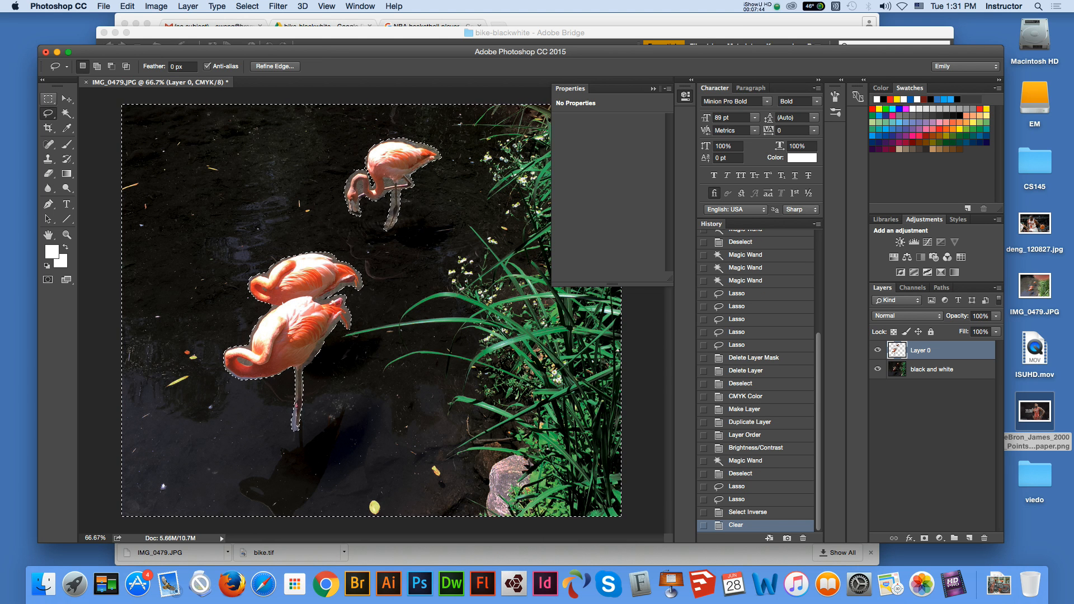
pyautogui.press('m')
pyautogui.hotkey('ctrl', 'd')
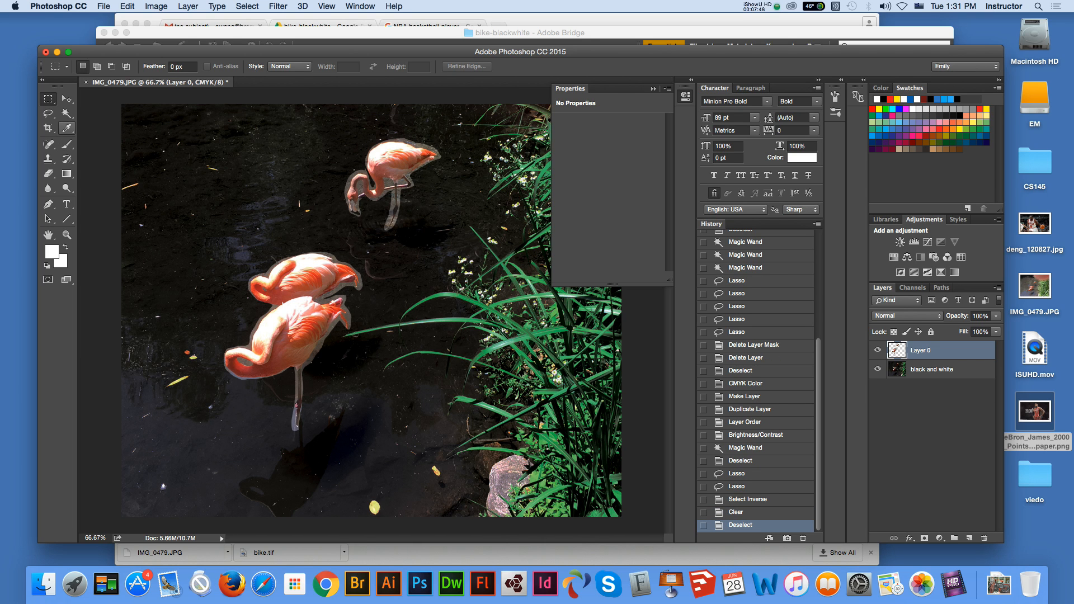
pyautogui.click(67, 113)
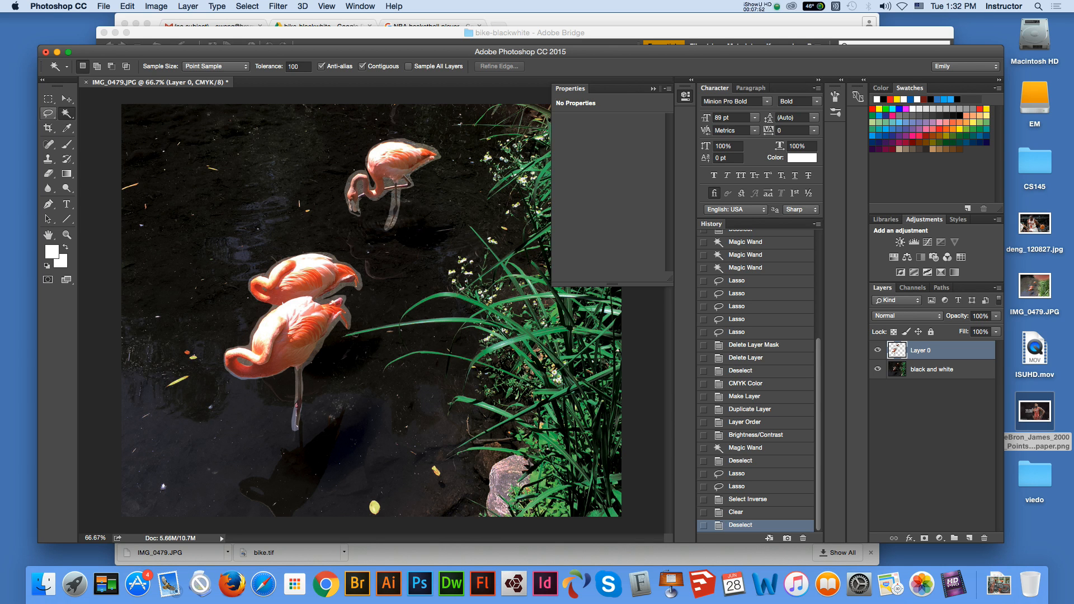
pyautogui.click(48, 99)
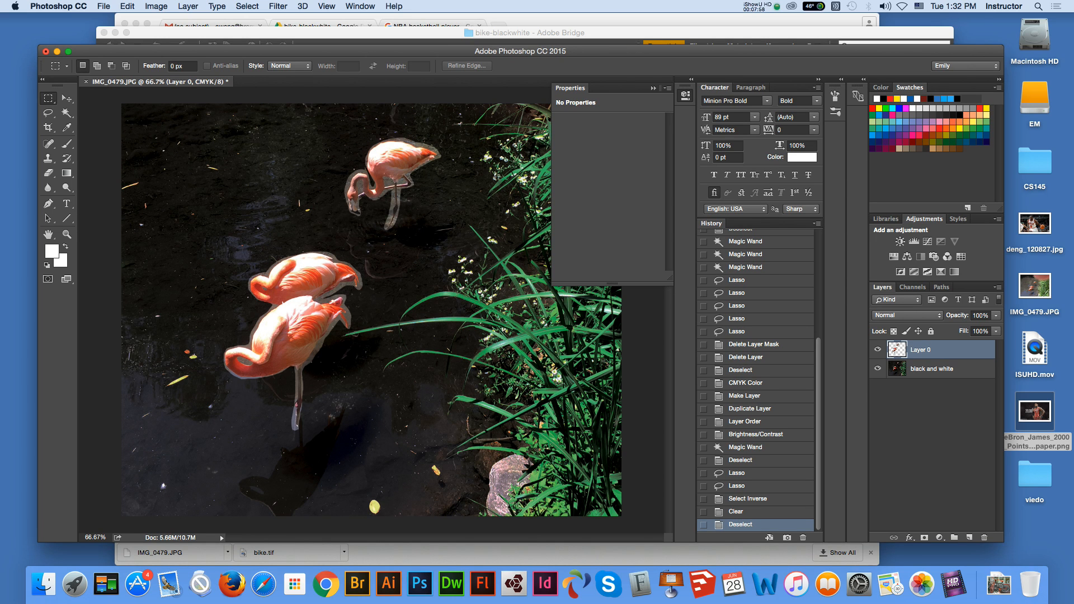
pyautogui.click(86, 81)
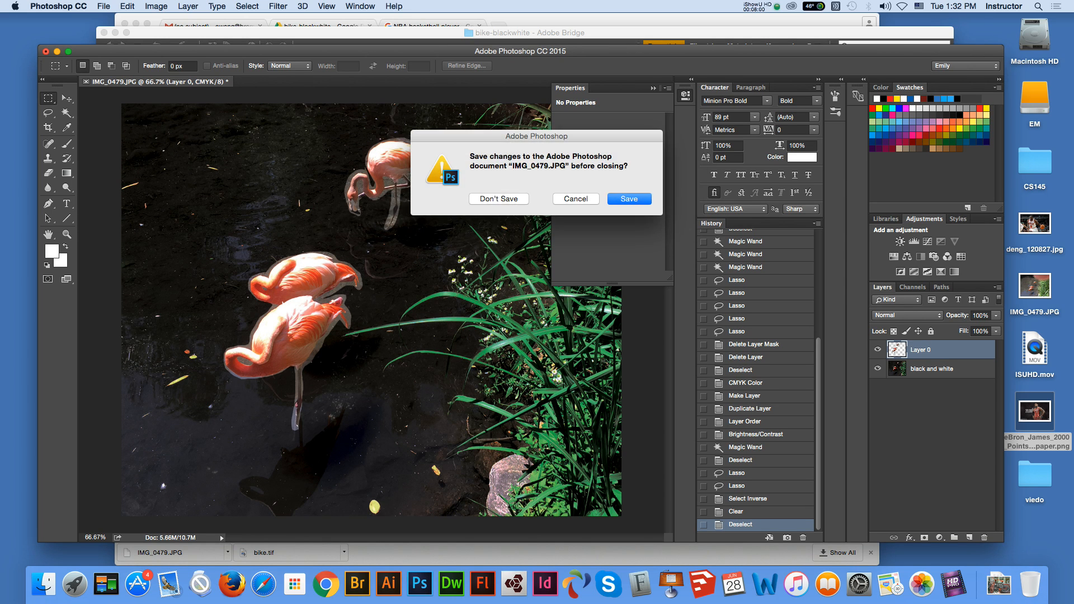
pyautogui.press('Escape')
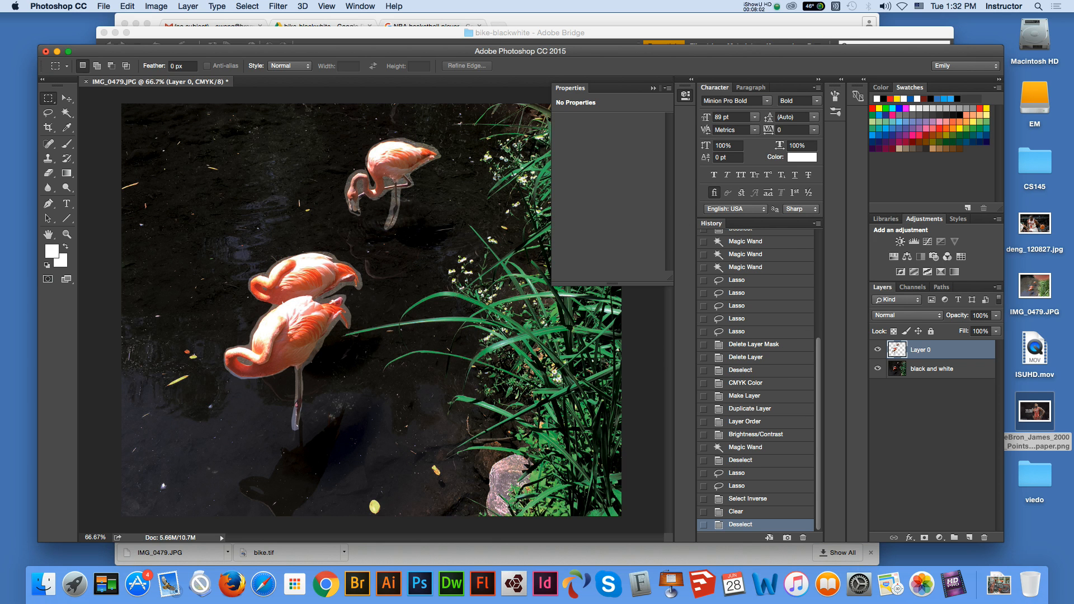
# Revert the photo to its initial Open state in the history
pyautogui.scroll(10, 757, 380)
pyautogui.click(736, 254)
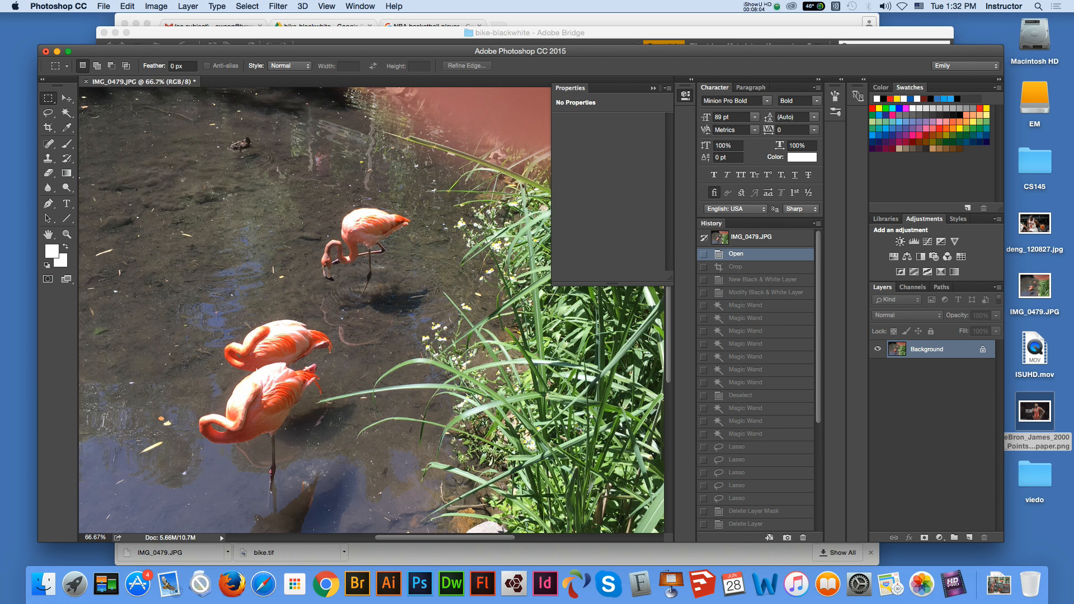
pyautogui.press('v')
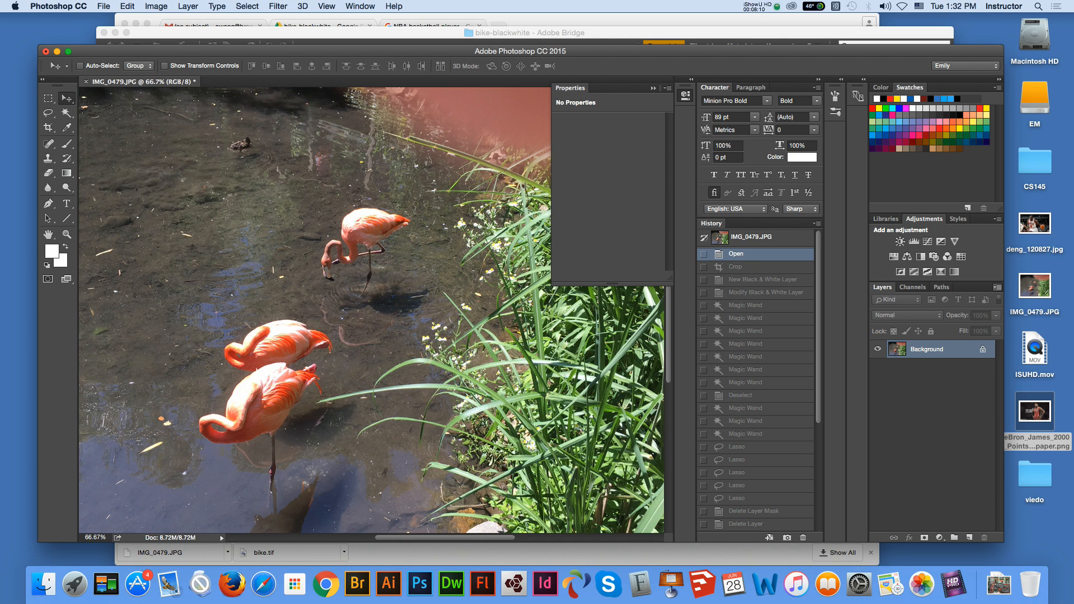
# Duplicate the Background layer and rename the copy "black and white"
pyautogui.click(997, 287)
pyautogui.click(895, 214)
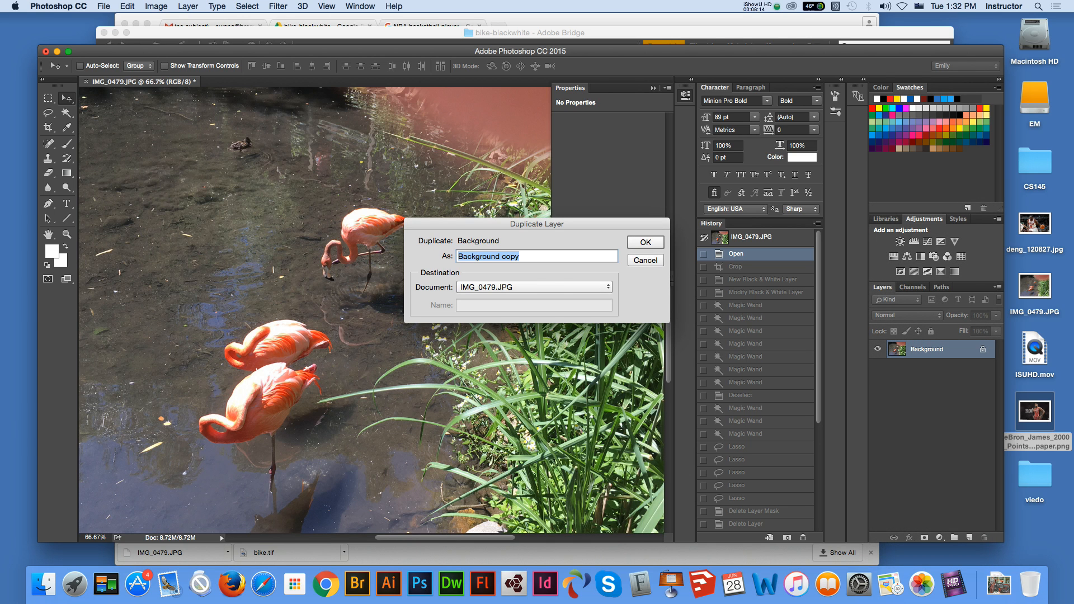
pyautogui.press('Return')
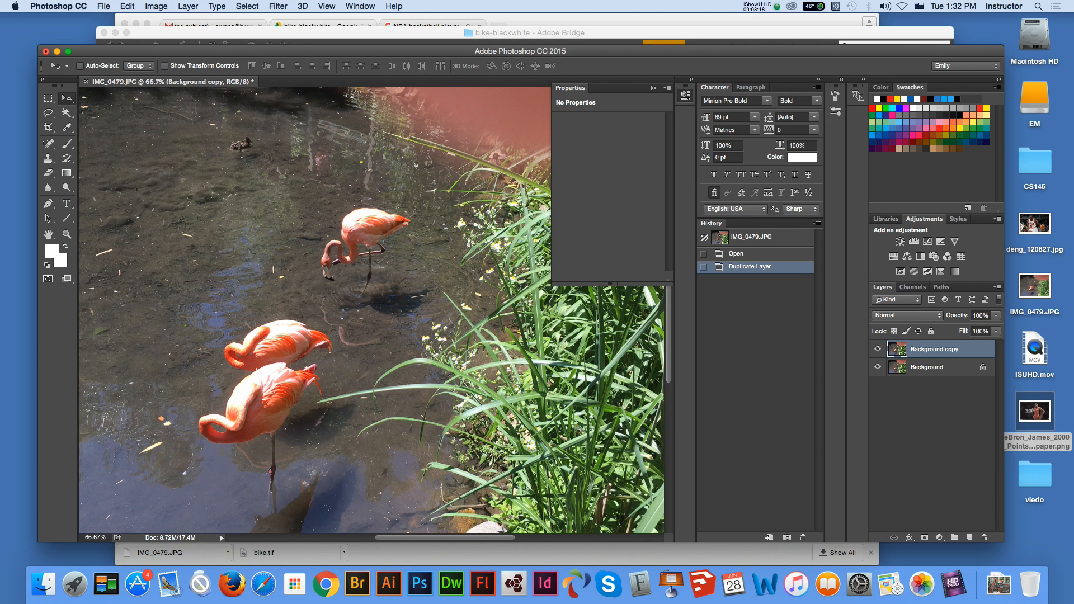
pyautogui.doubleClick(934, 350)
pyautogui.write('black and white')
pyautogui.press('Return')
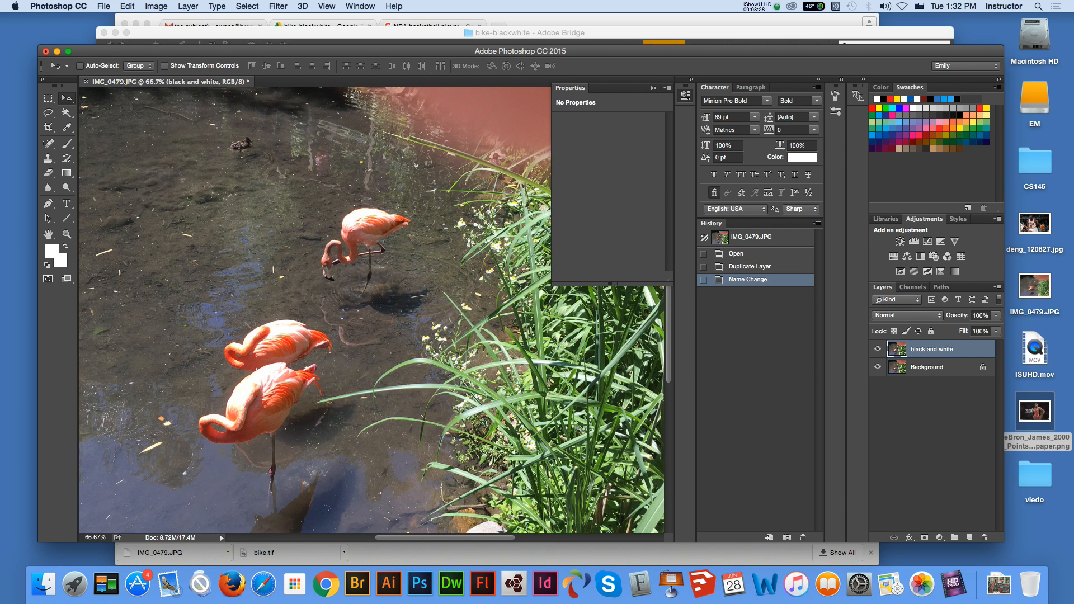
# Start a Black & White image adjustment on the "black and white" layer with a neutral tint at 0% saturation
pyautogui.click(156, 6)
pyautogui.moveTo(175, 37)
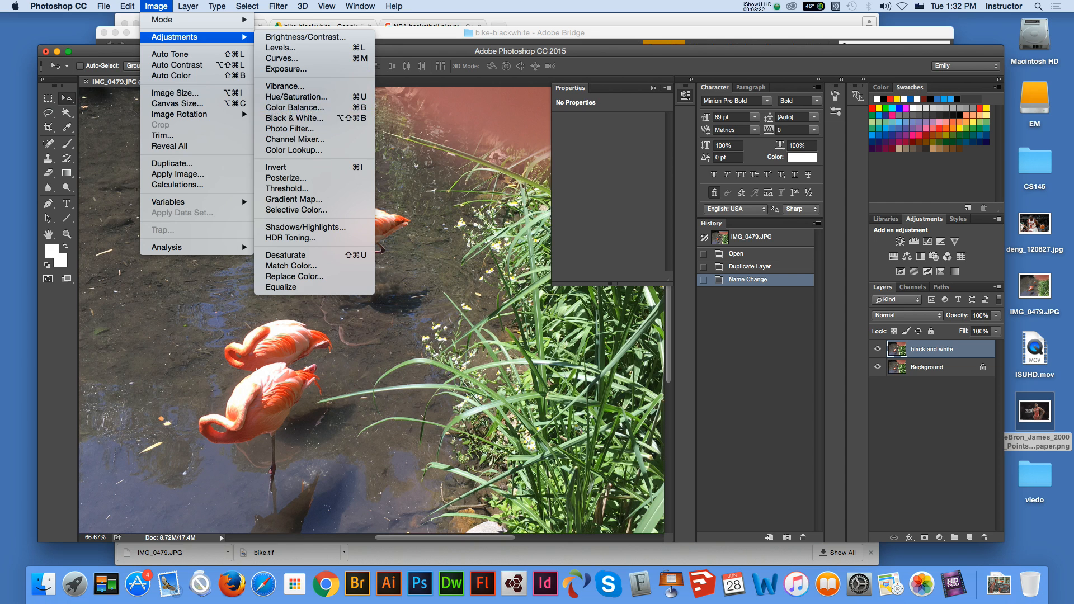
pyautogui.click(295, 118)
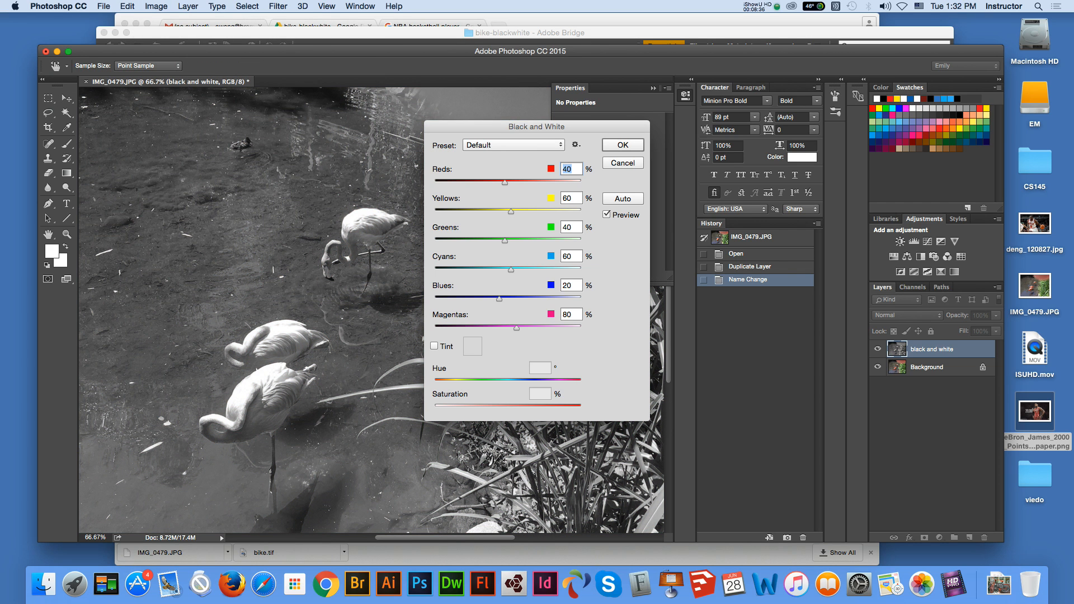
pyautogui.click(434, 345)
pyautogui.click(472, 347)
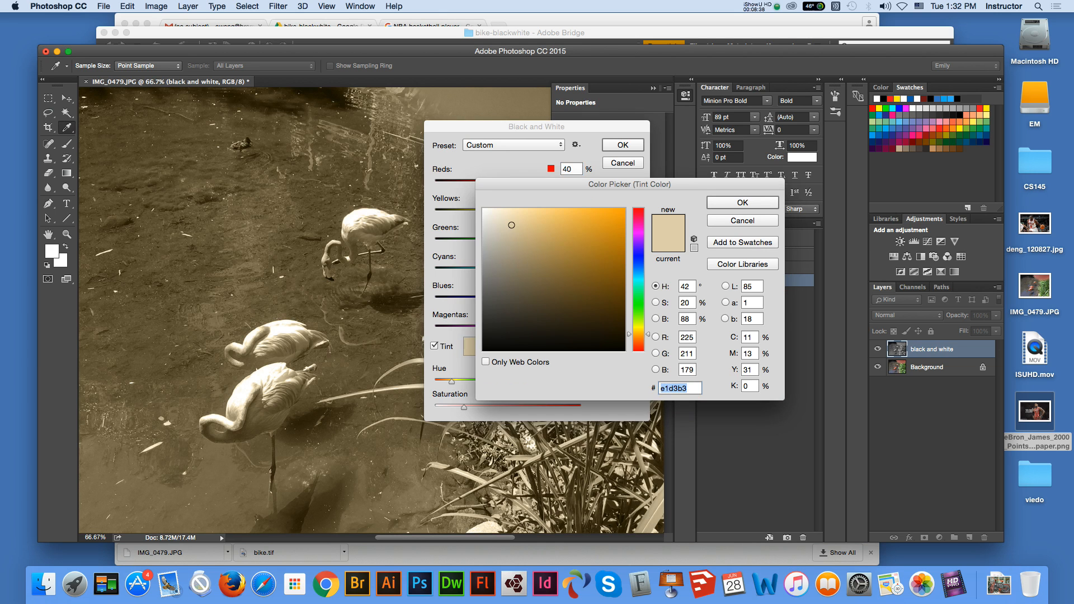
pyautogui.moveTo(511, 225); pyautogui.dragTo(483, 219)
pyautogui.press('Return')
# Set Yellows to 41%, Blues to -63% and Magentas to 78%, and apply the Black & White adjustment
pyautogui.moveTo(499, 299); pyautogui.dragTo(474, 298)
pyautogui.press('Tab')
pyautogui.press('Down')
pyautogui.press('Down')
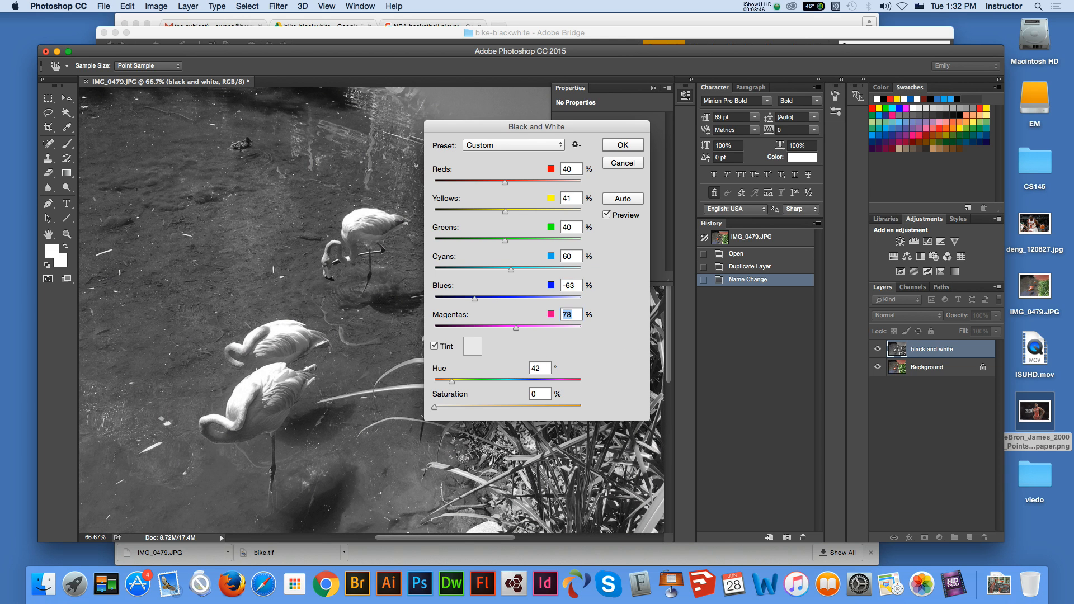
pyautogui.press('Return')
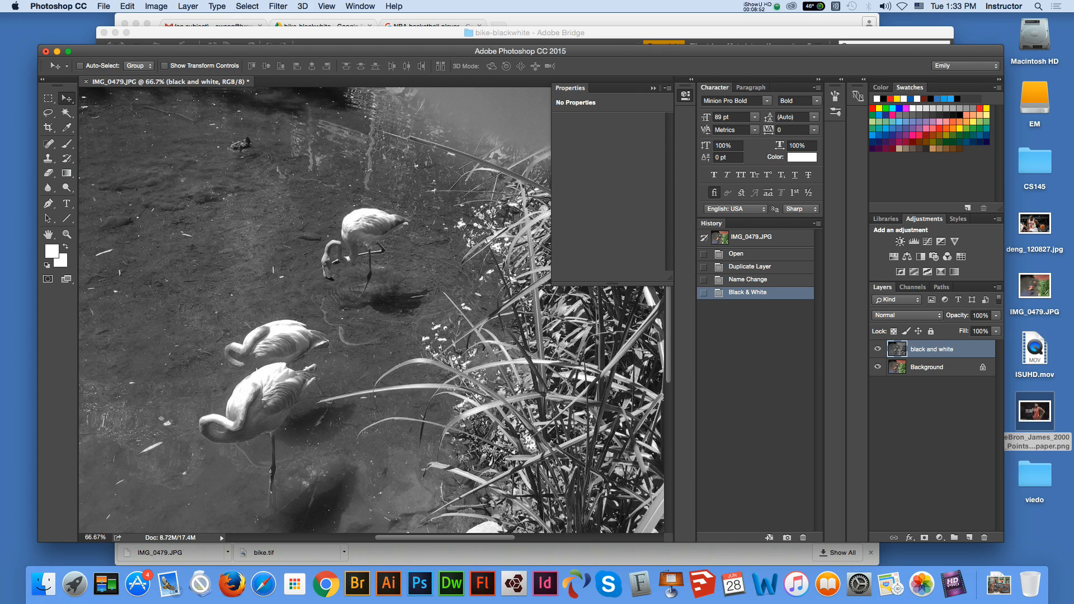
# Outline the flamingo standing apart from the other two with the Lasso, discarding the first outline and redrawing it
pyautogui.press('l')
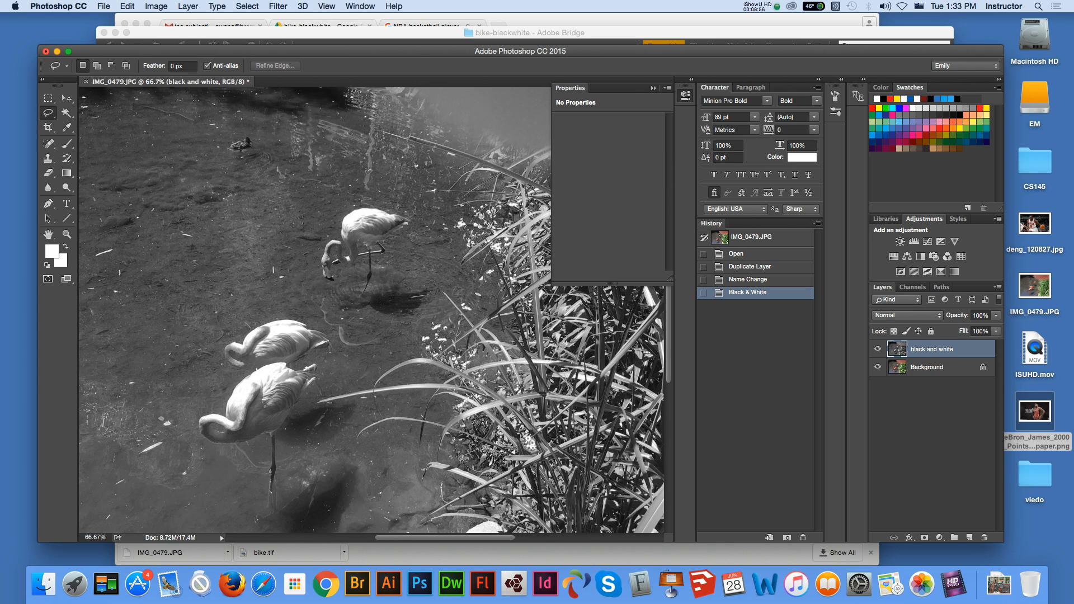
pyautogui.moveTo(356, 247); pyautogui.dragTo(355, 261)
pyautogui.press('super+d')
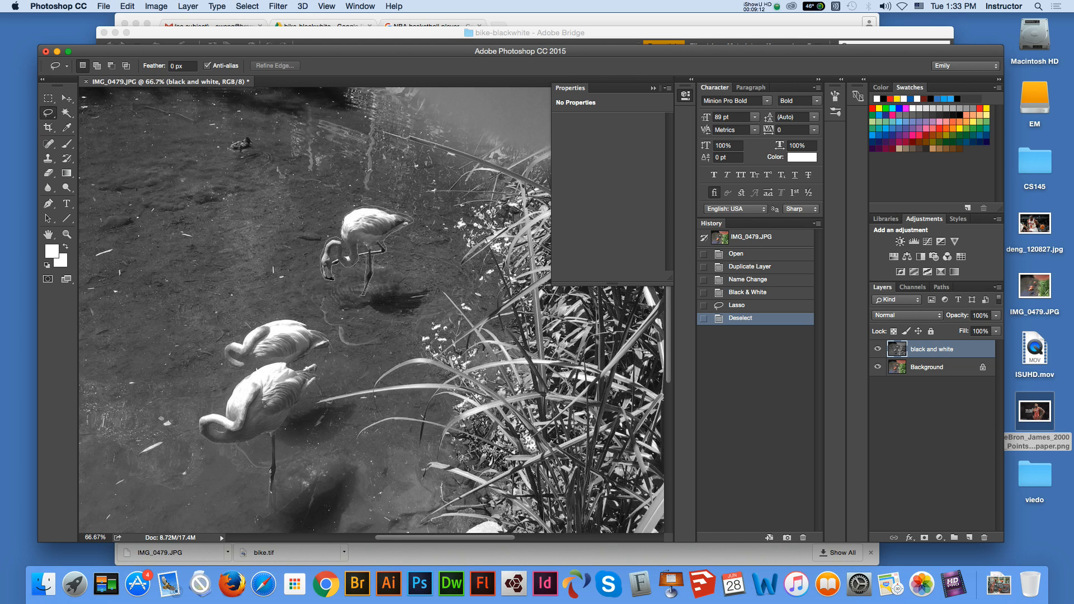
pyautogui.moveTo(344, 222); pyautogui.dragTo(343, 224)
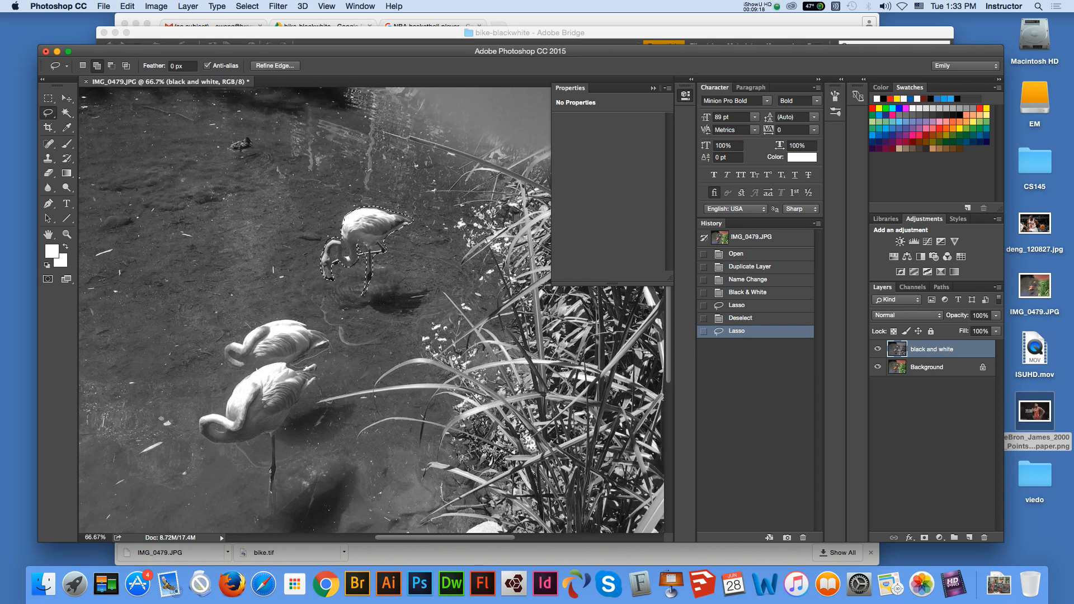
# Add the other two flamingos to the Lasso selection, clear all three from the "black and white" layer, and deselect
pyautogui.moveTo(297, 407); pyautogui.dragTo(286, 422)
pyautogui.moveTo(335, 348); pyautogui.dragTo(335, 347)
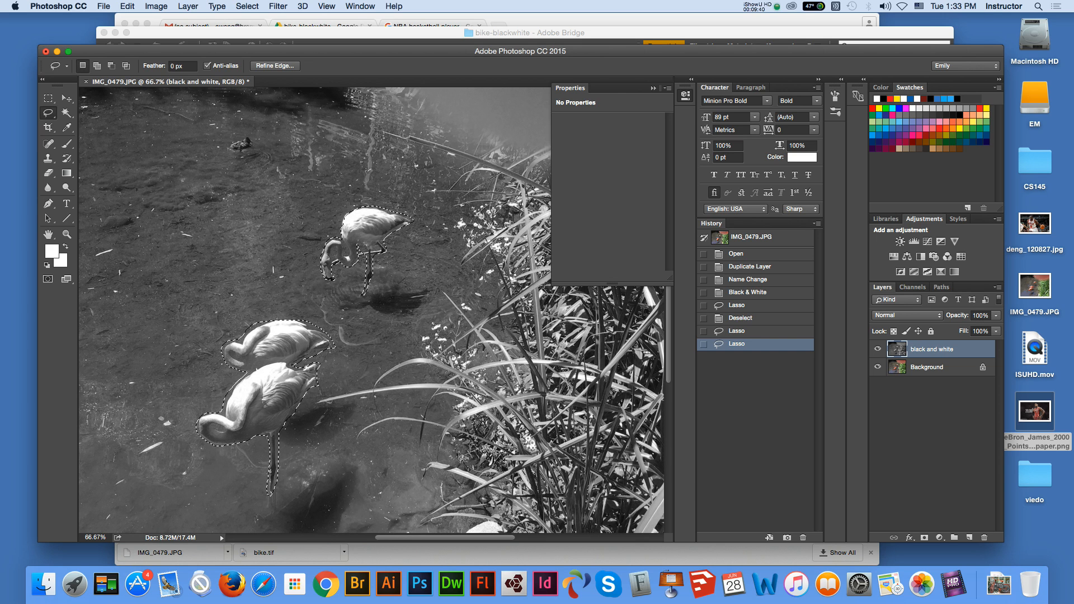
pyautogui.press('Delete')
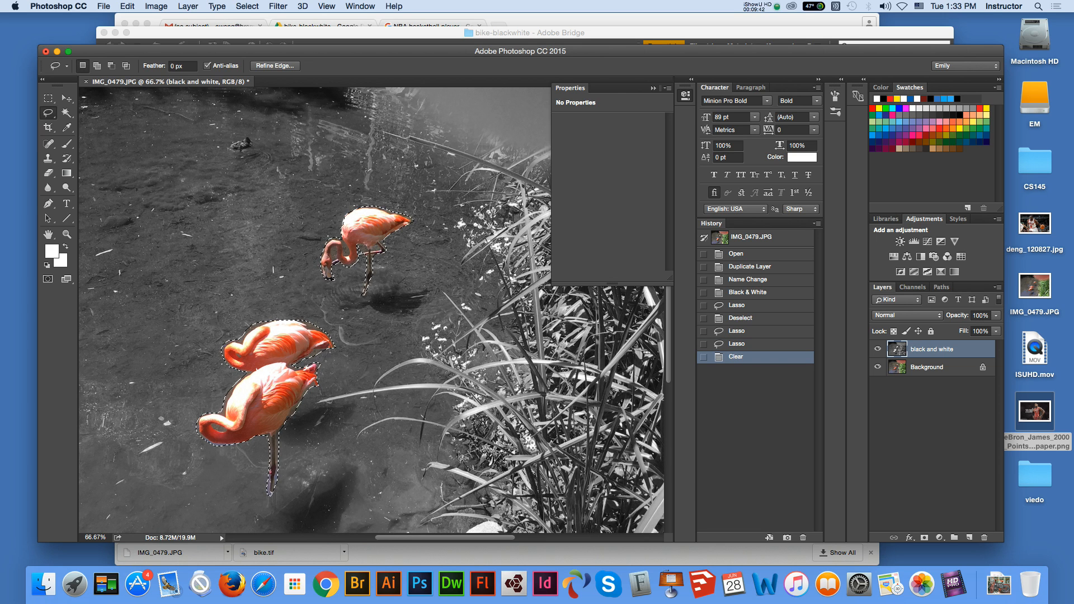
pyautogui.press('m')
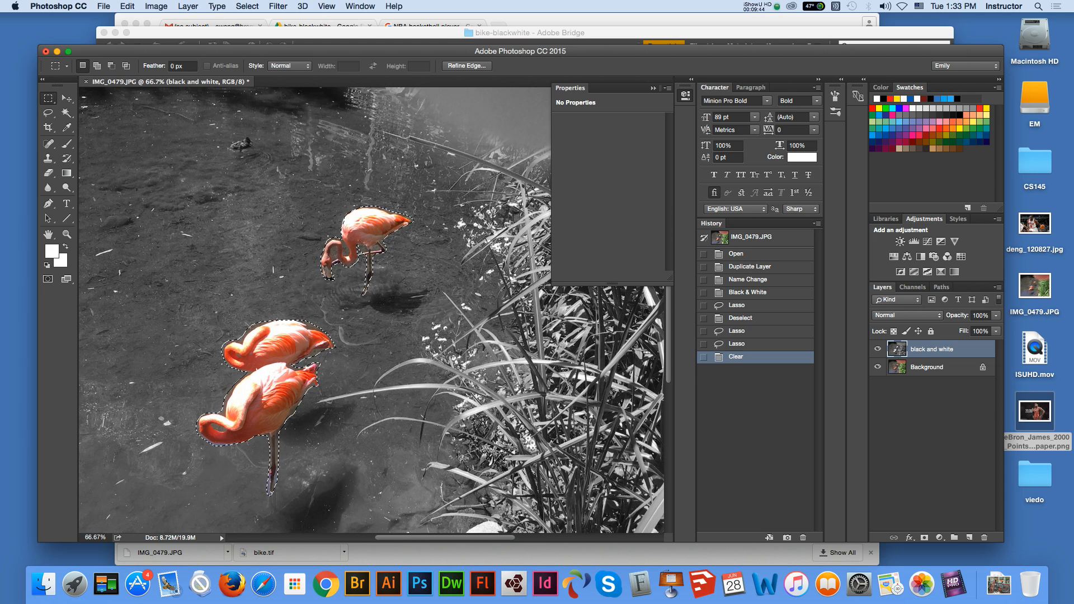
pyautogui.press('cmd+d')
# Erase the "black and white" layer over the reeds and leafy plants using the Eraser at size 80 and 100% opacity
pyautogui.press('cmd+minus')
pyautogui.press('cmd+minus')
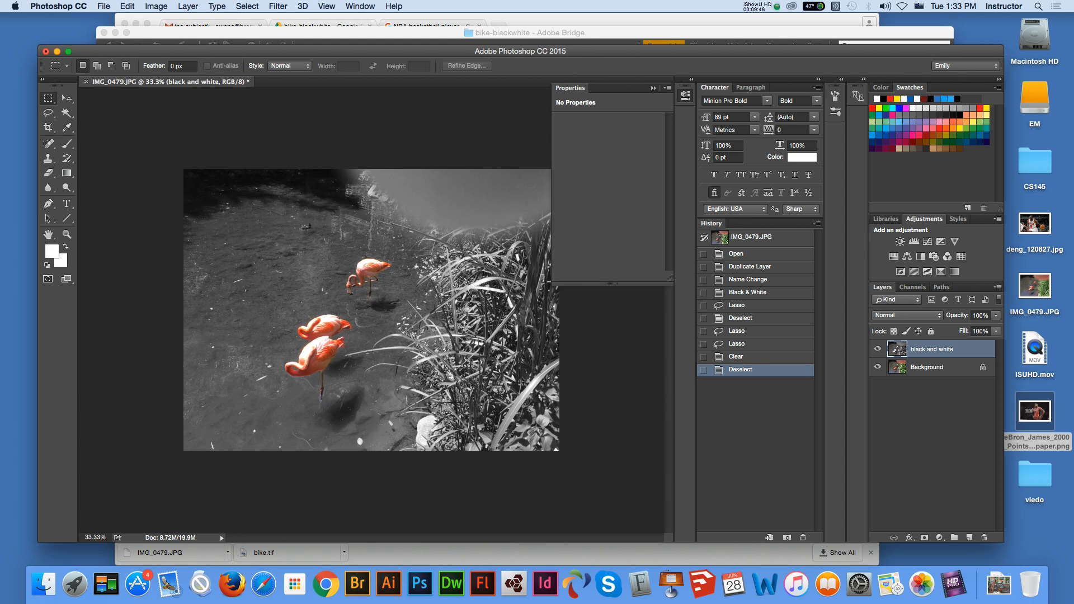
pyautogui.press('v')
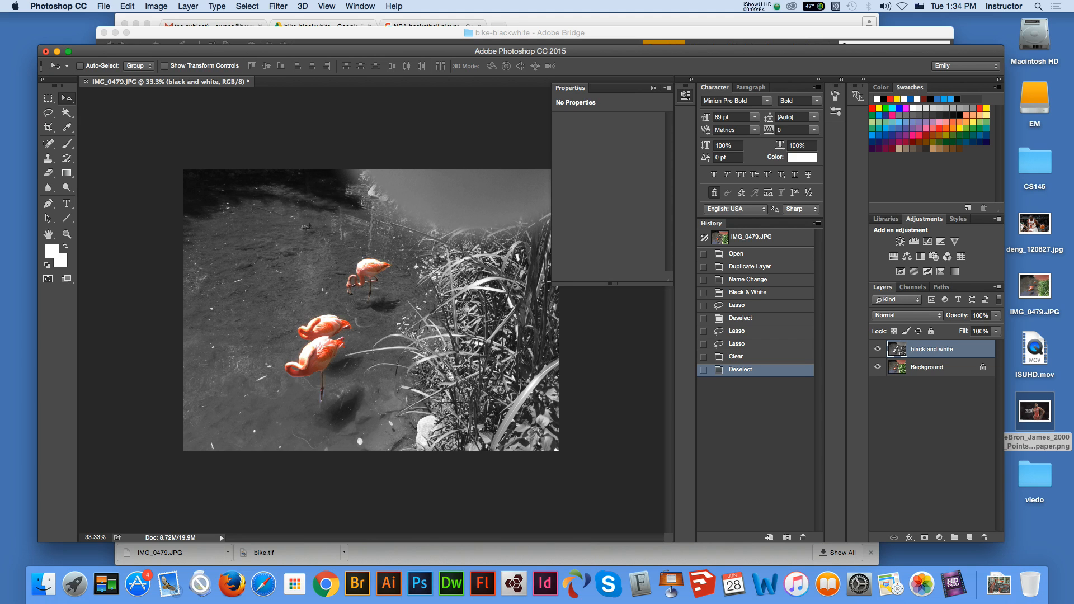
pyautogui.press('e')
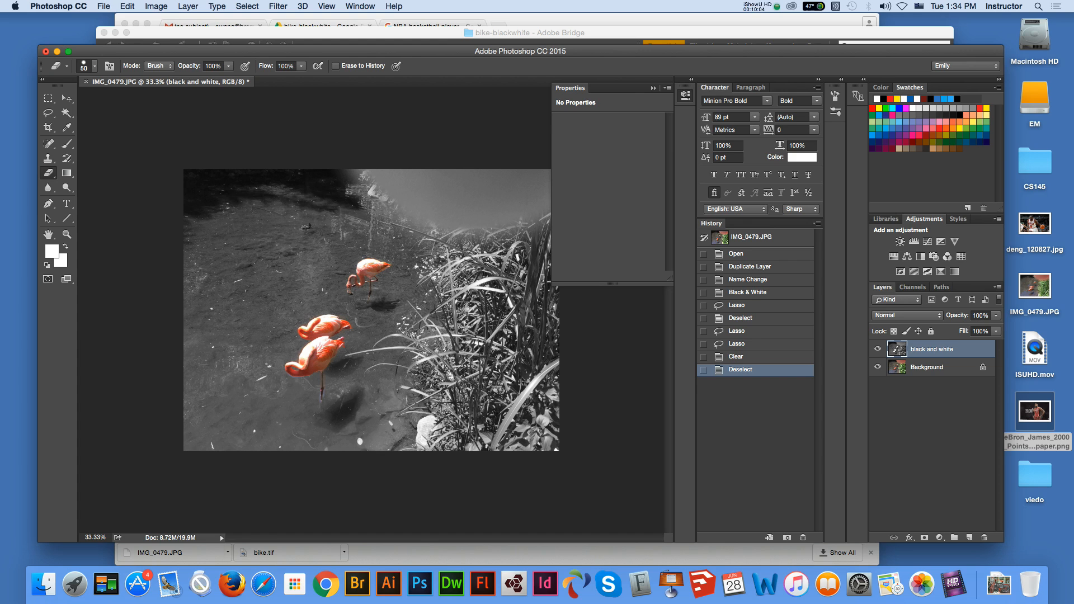
pyautogui.moveTo(515, 375)
pyautogui.mouseDown()
pyautogui.moveTo(480, 344)
pyautogui.moveTo(473, 367)
pyautogui.moveTo(456, 370)
pyautogui.moveTo(464, 354)
pyautogui.moveTo(441, 347)
pyautogui.mouseUp()
pyautogui.moveTo(475, 288)
pyautogui.mouseDown()
pyautogui.moveTo(456, 299)
pyautogui.moveTo(486, 268)
pyautogui.moveTo(473, 257)
pyautogui.moveTo(506, 261)
pyautogui.moveTo(523, 282)
pyautogui.moveTo(536, 305)
pyautogui.moveTo(532, 358)
pyautogui.moveTo(486, 319)
pyautogui.moveTo(512, 301)
pyautogui.moveTo(470, 302)
pyautogui.moveTo(471, 330)
pyautogui.moveTo(422, 347)
pyautogui.moveTo(547, 283)
pyautogui.moveTo(534, 403)
pyautogui.moveTo(554, 442)
pyautogui.moveTo(490, 409)
pyautogui.moveTo(542, 394)
pyautogui.moveTo(521, 444)
pyautogui.moveTo(479, 433)
pyautogui.moveTo(467, 403)
pyautogui.moveTo(475, 392)
pyautogui.moveTo(431, 382)
pyautogui.moveTo(429, 366)
pyautogui.mouseUp()
pyautogui.click(433, 378)
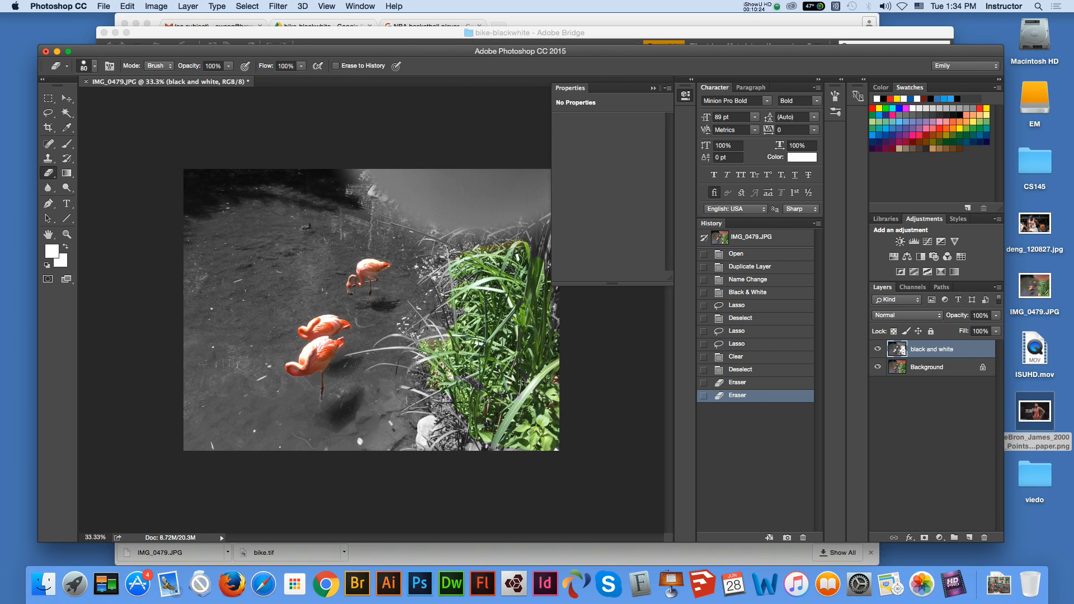
pyautogui.press('v')
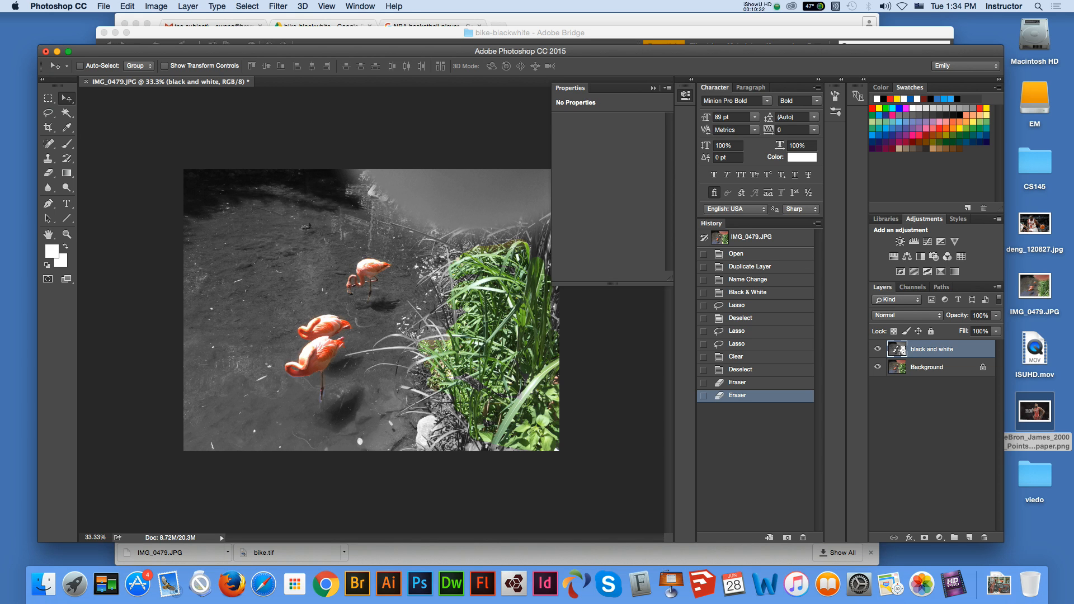
pyautogui.click(954, 584)
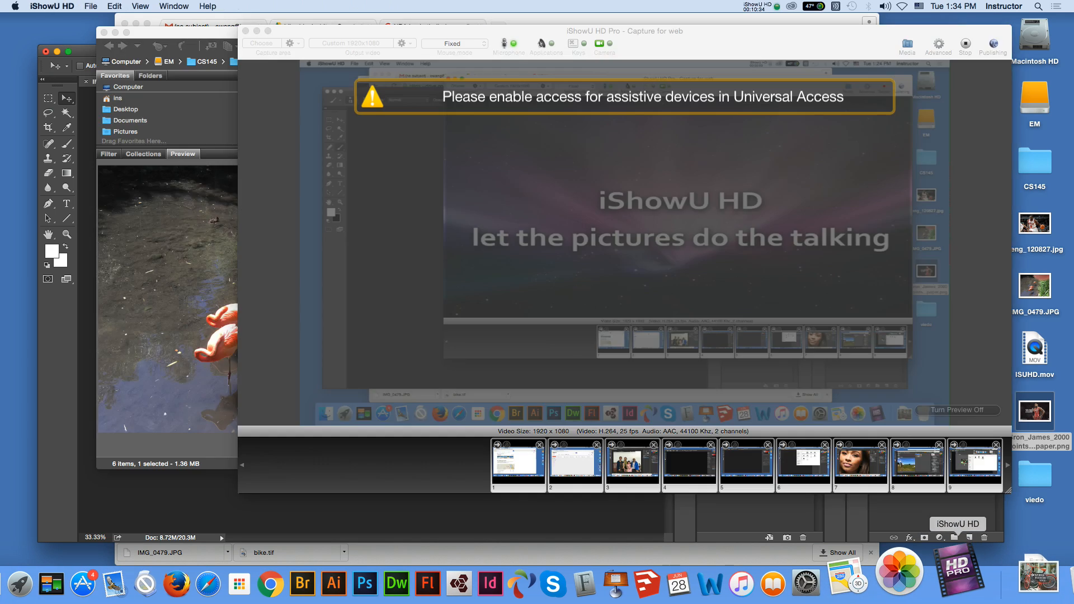